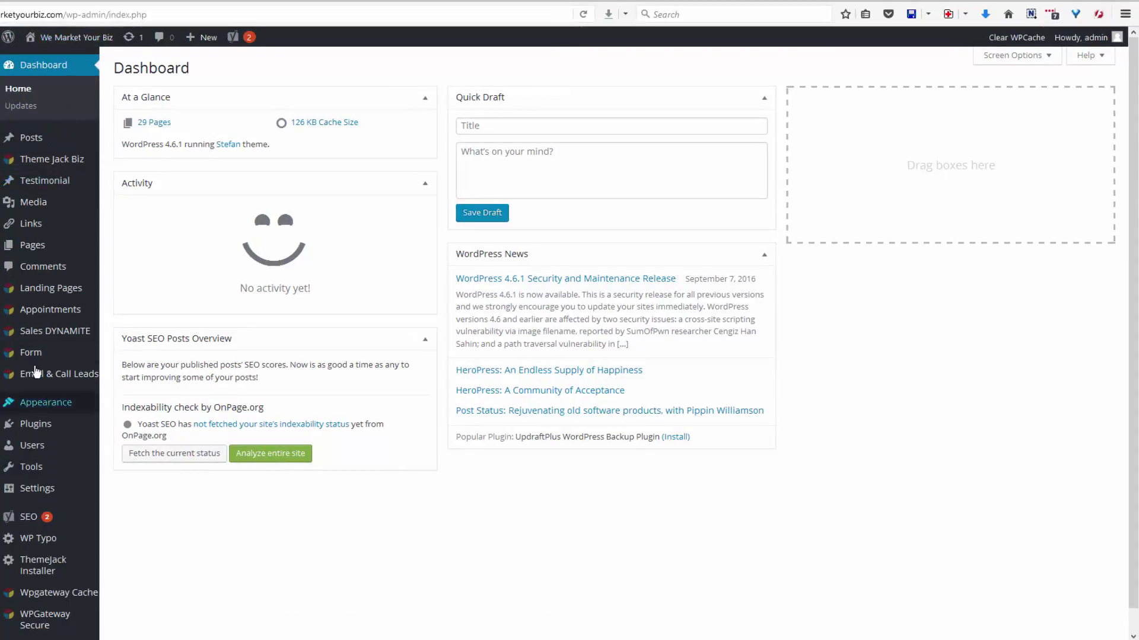
Step: Update the active Stefan theme to its new version from the installed themes list
click(39, 402)
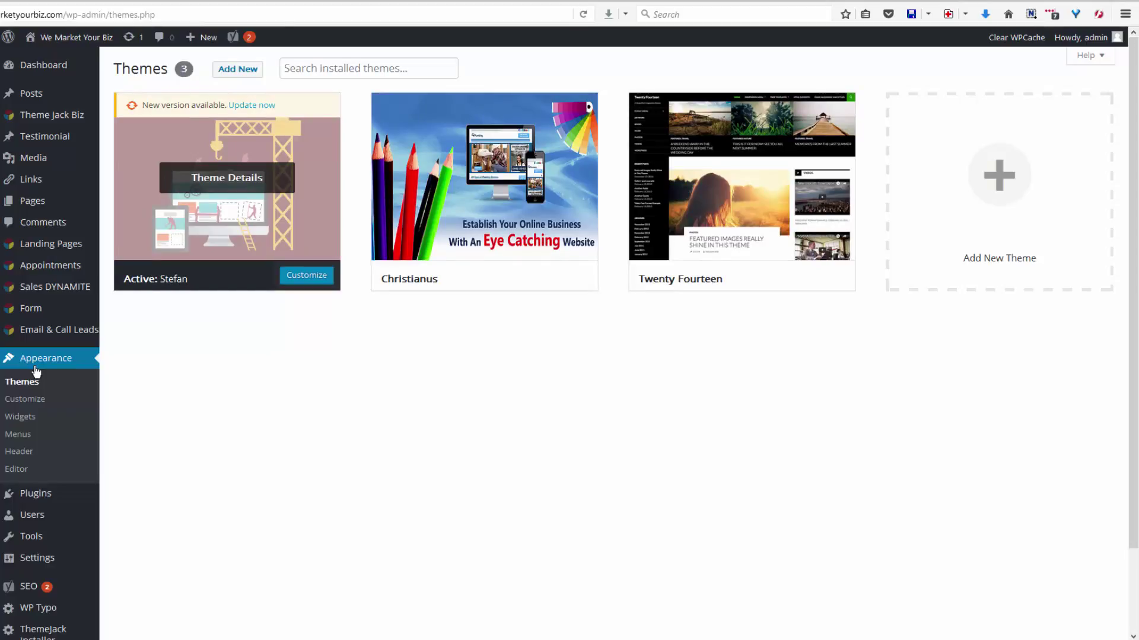
click(251, 105)
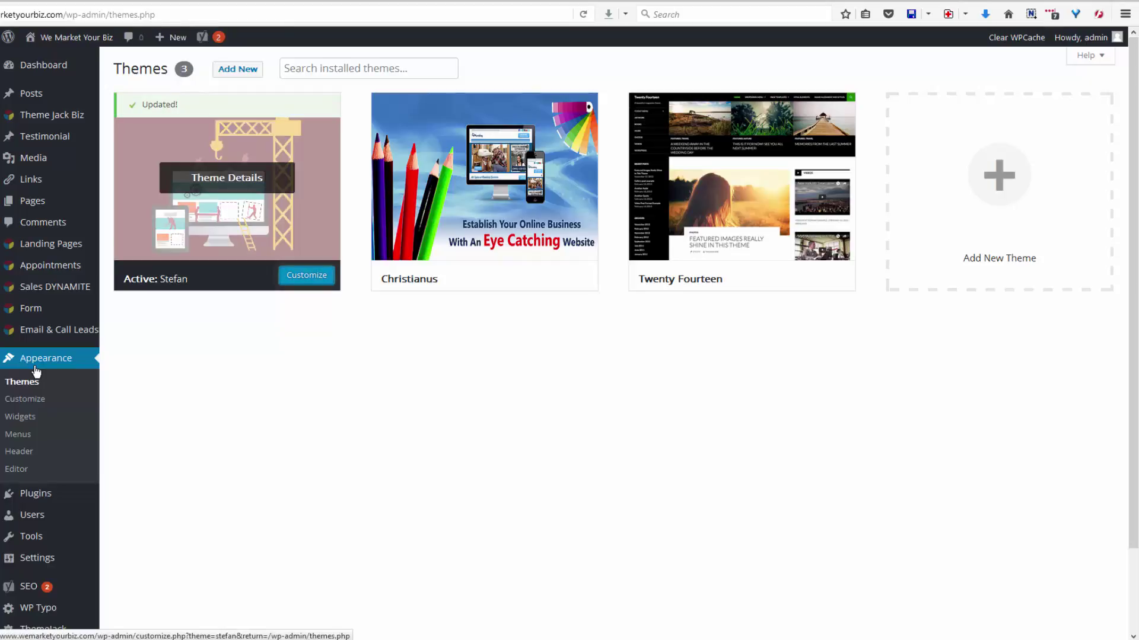
Step: Follow the 'Here.' link under Theme Jack Biz's Integration Google Map API Key to Google's API library
mouse_move(52, 115)
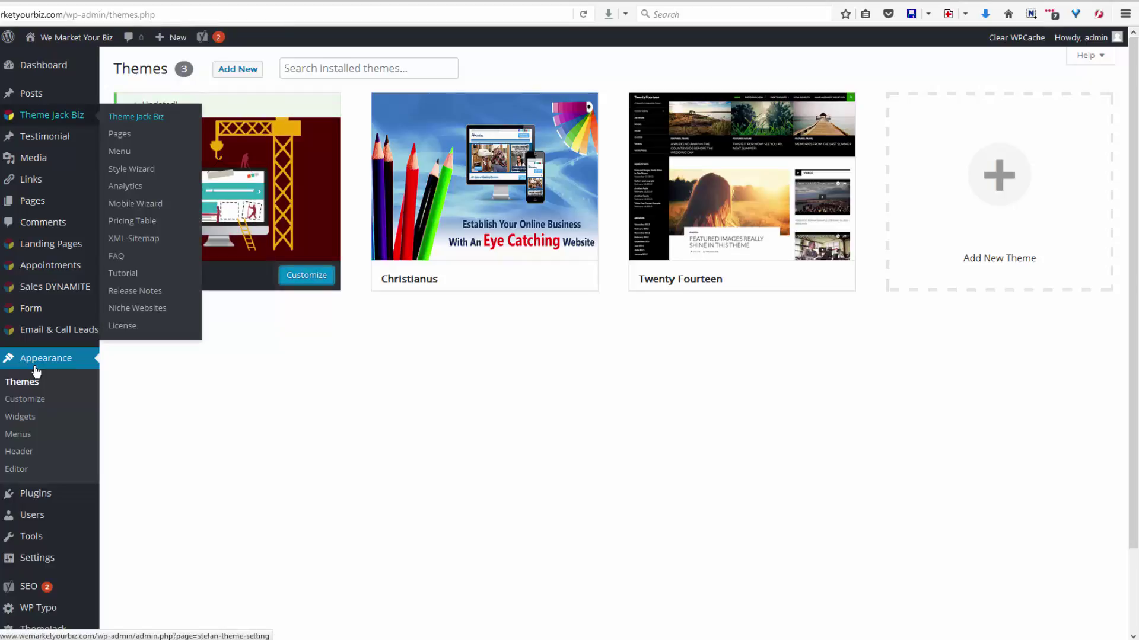
click(136, 117)
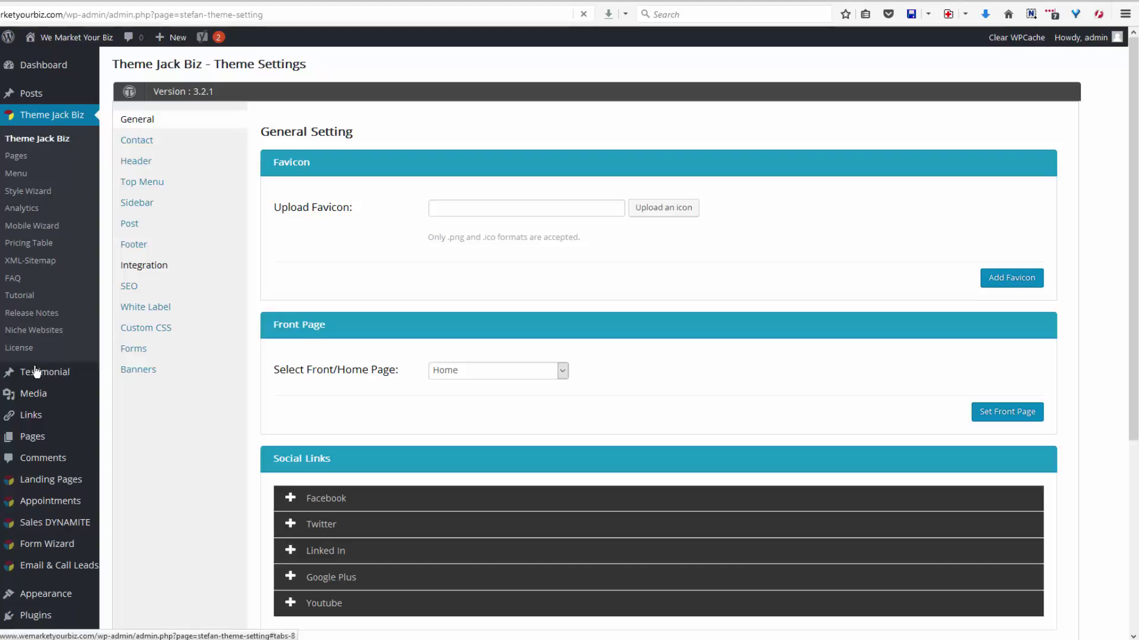
click(144, 265)
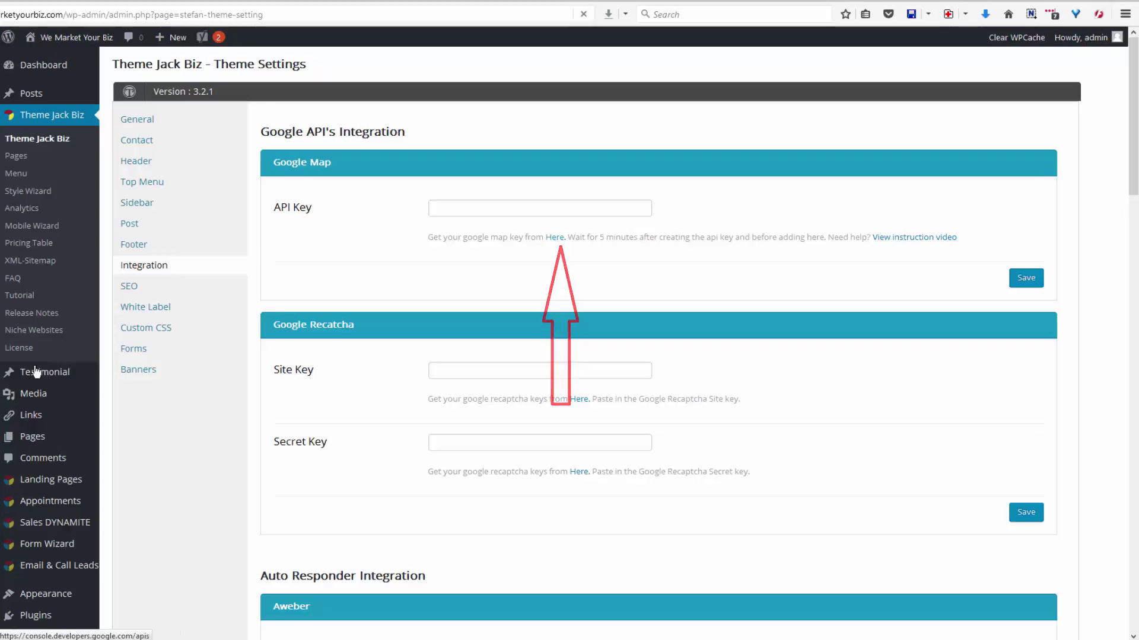
click(555, 238)
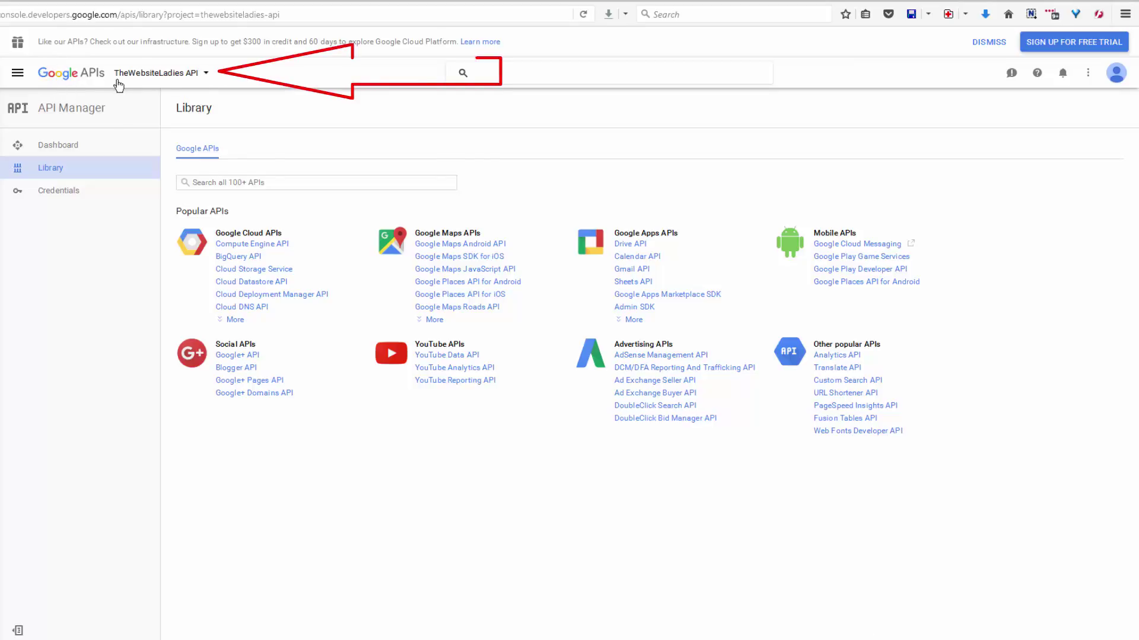
Step: Create a new Google API Console project named 'WeMarketYourBiz MAP'
click(206, 74)
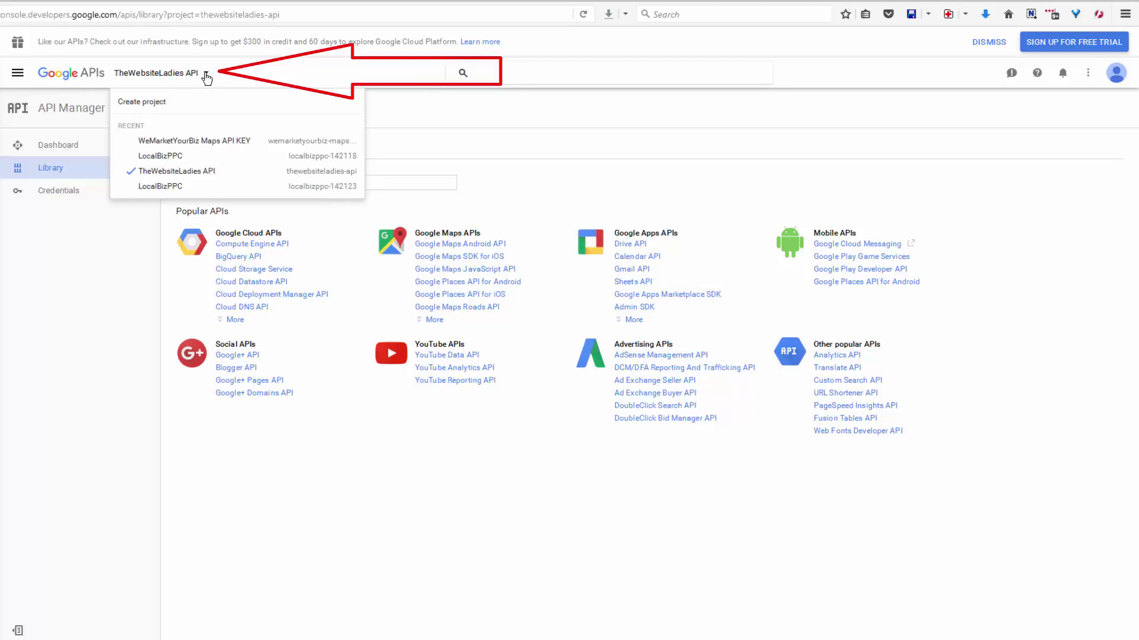
click(137, 104)
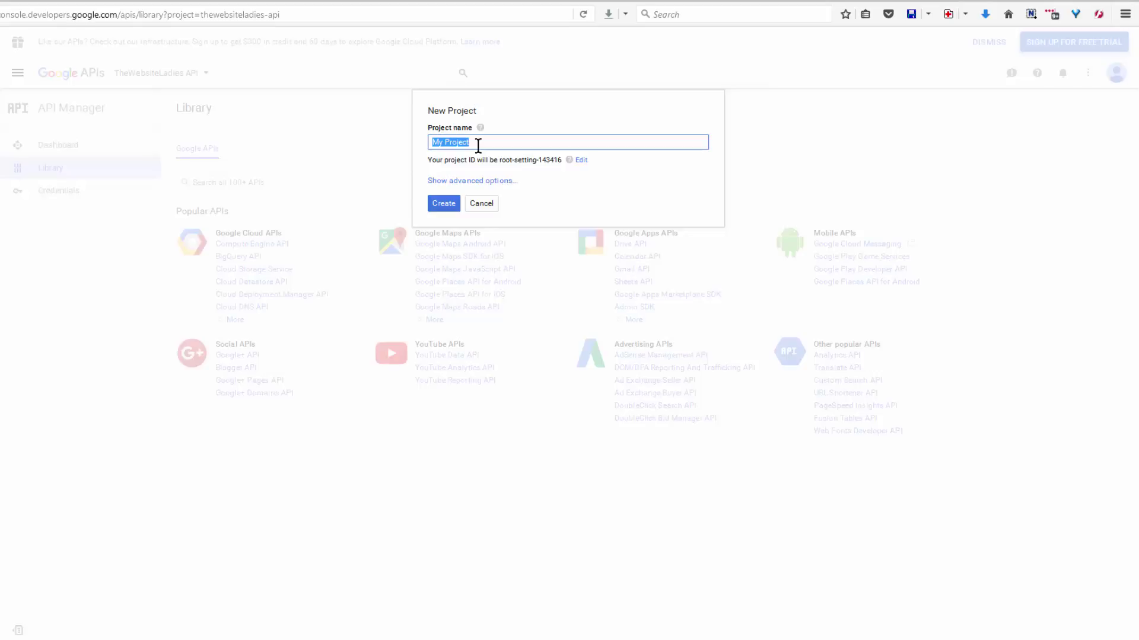
text(WeMarketYourBiz MAP)
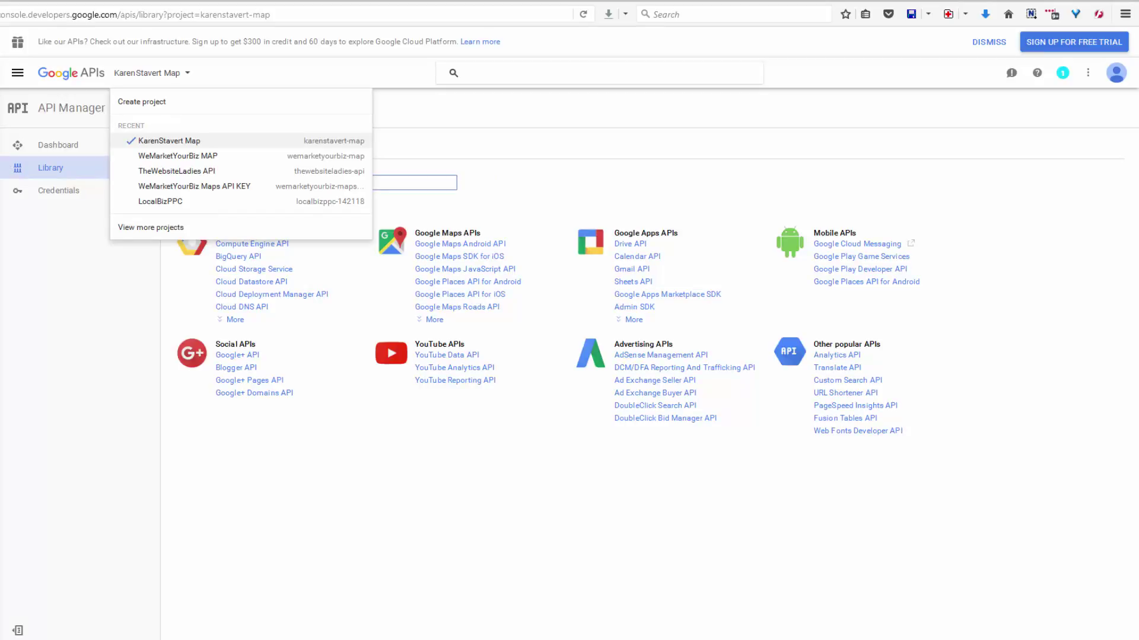
Step: Enable the Google Maps JavaScript API and open the Google Maps Directions API page
click(169, 141)
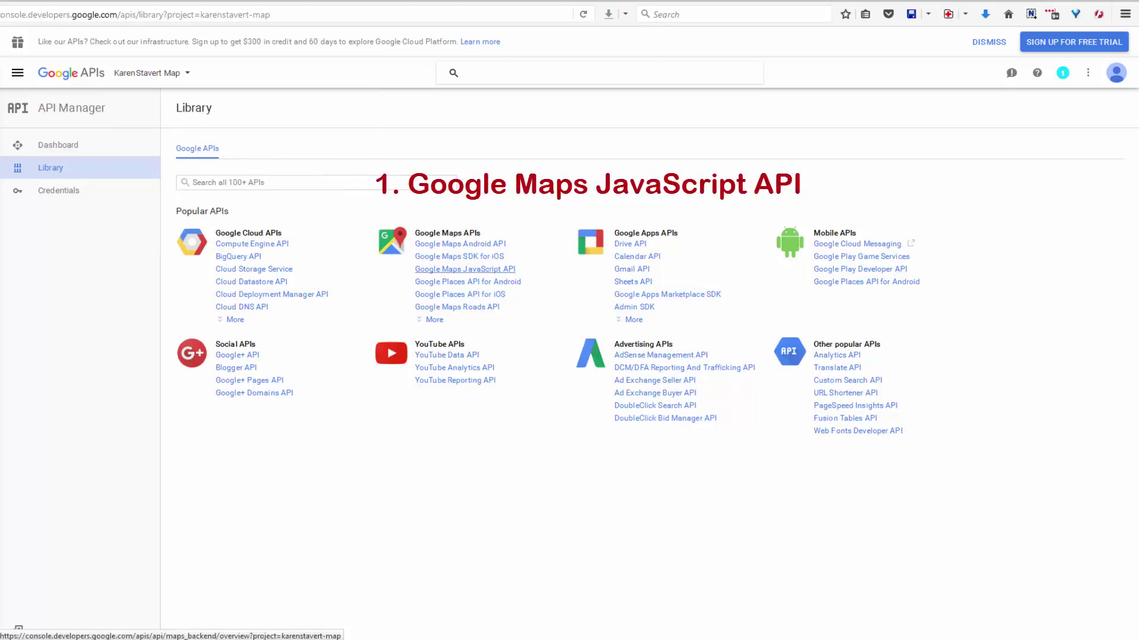
click(465, 270)
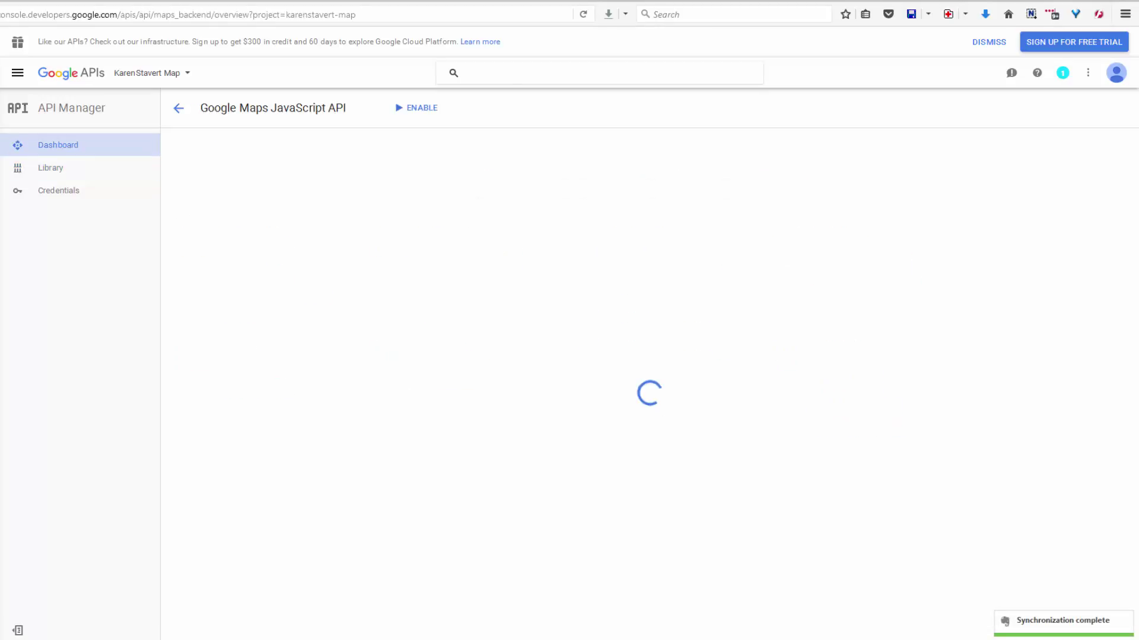
click(417, 108)
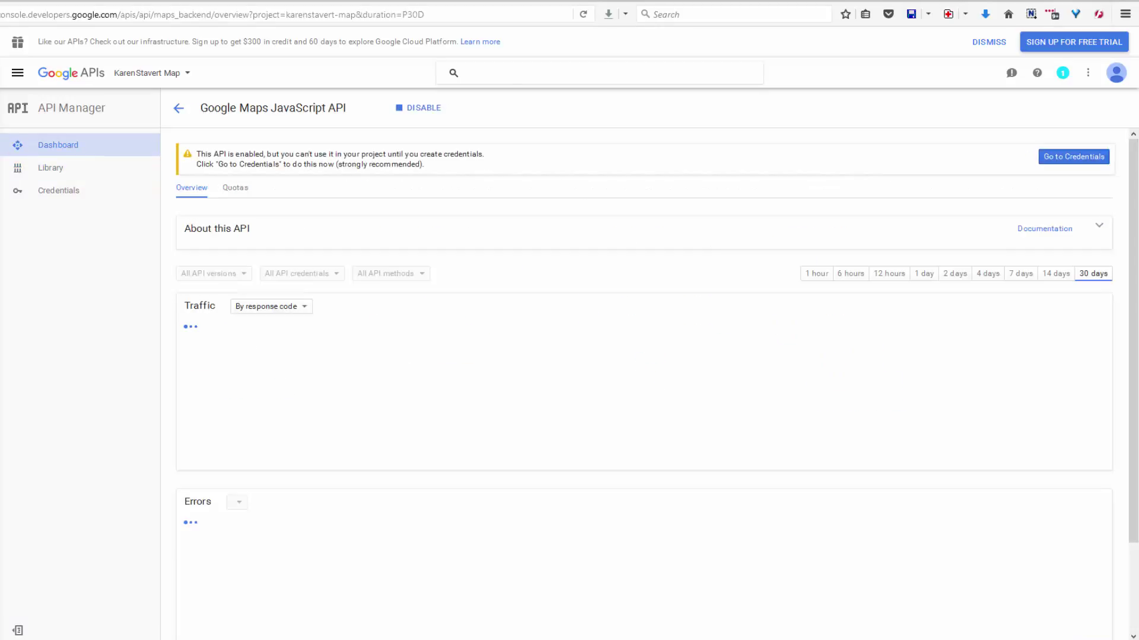
key(alt+Left)
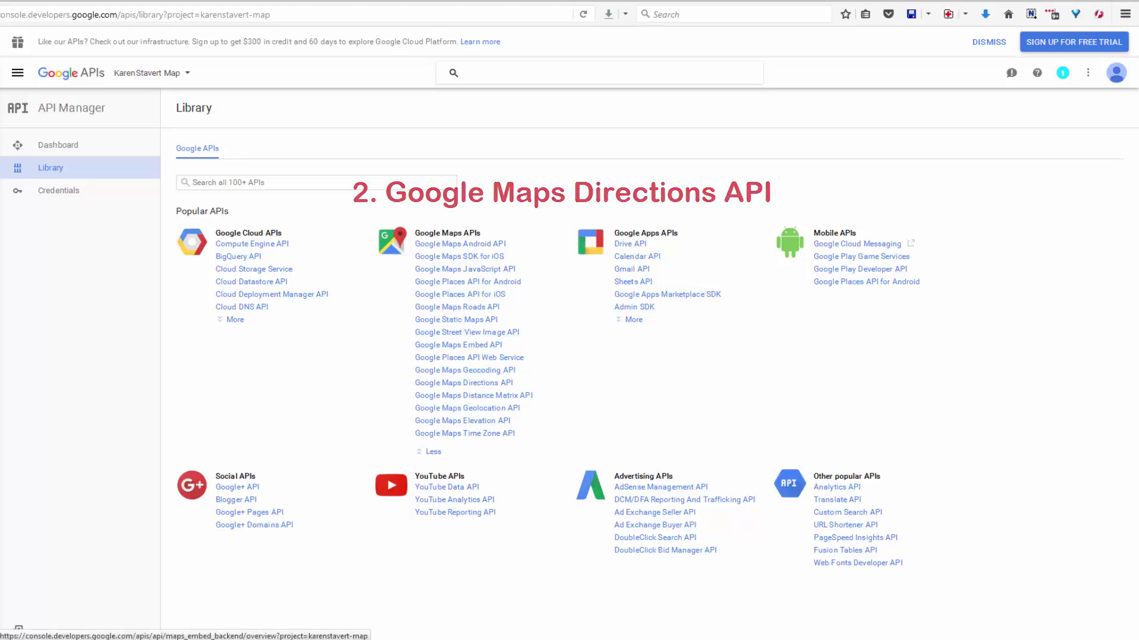
click(463, 382)
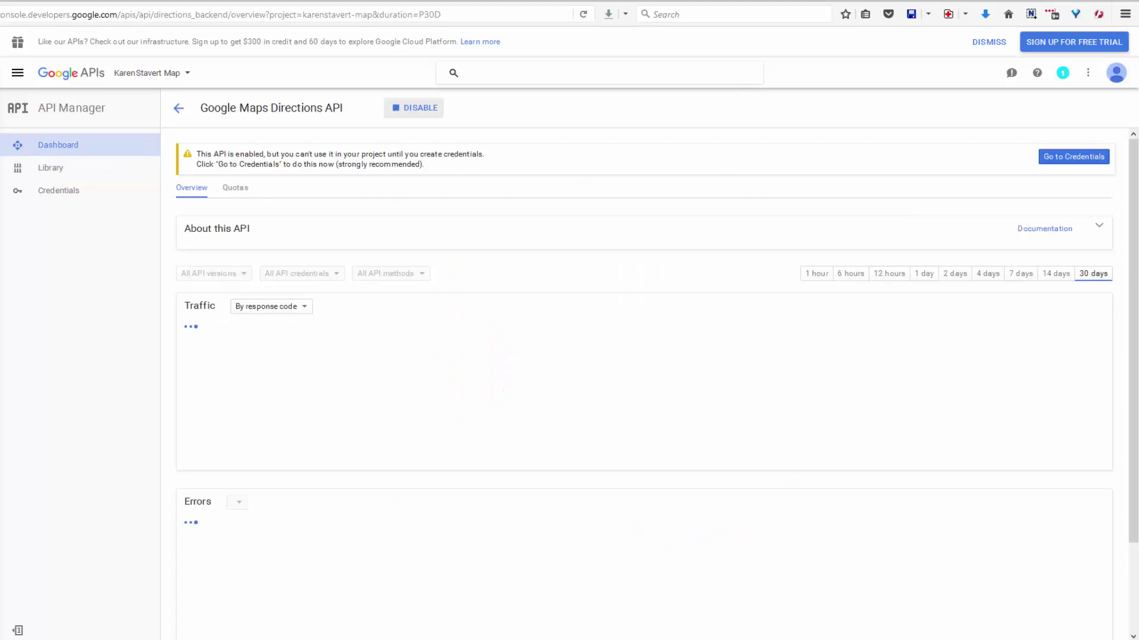
click(51, 168)
Step: Enable the Google Maps Geocoding API and the Google+ API, then go to Credentials
click(435, 320)
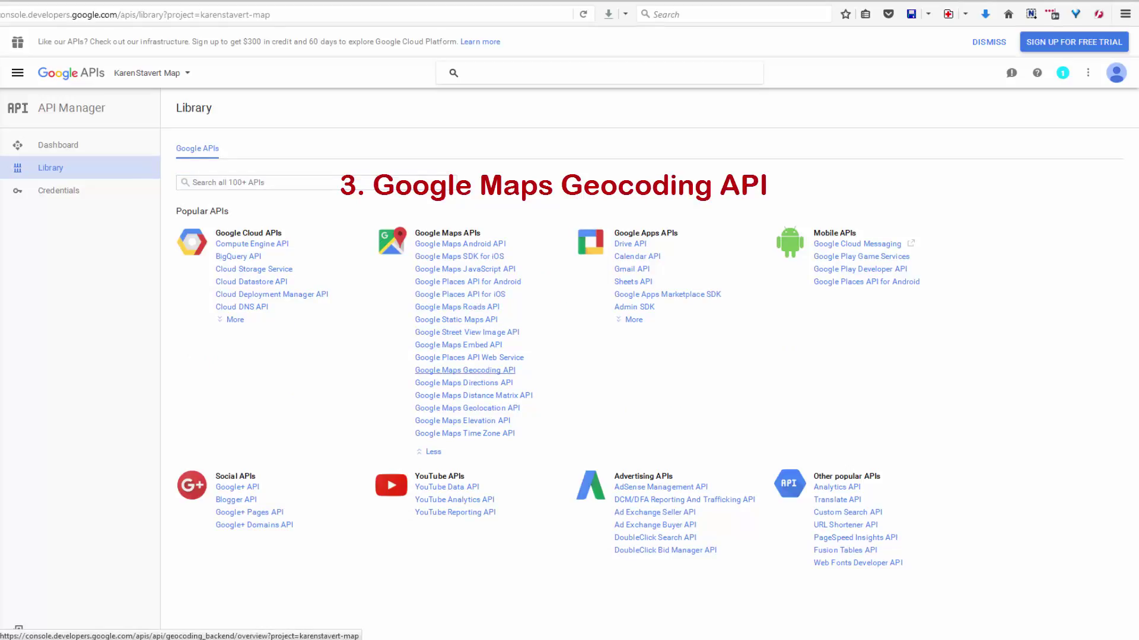
click(465, 370)
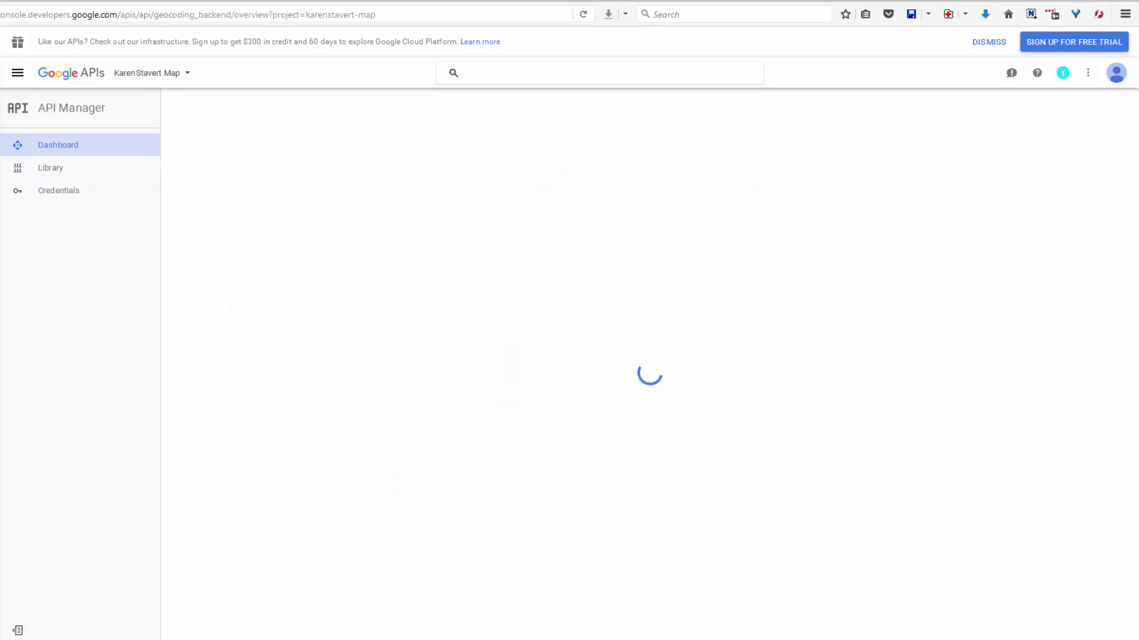
click(417, 107)
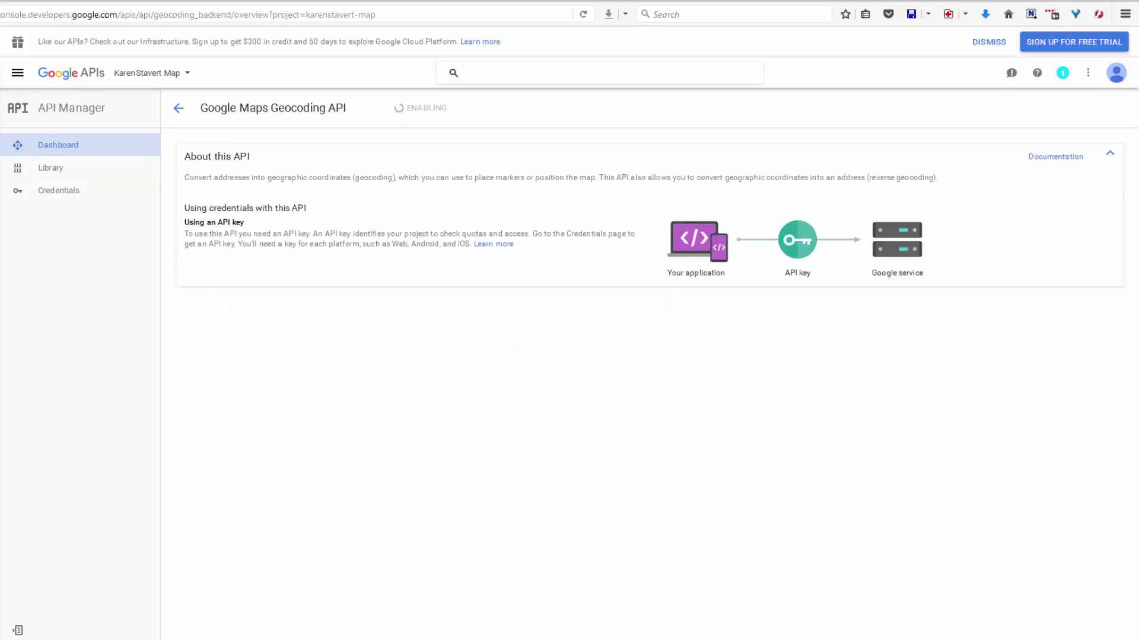
click(179, 108)
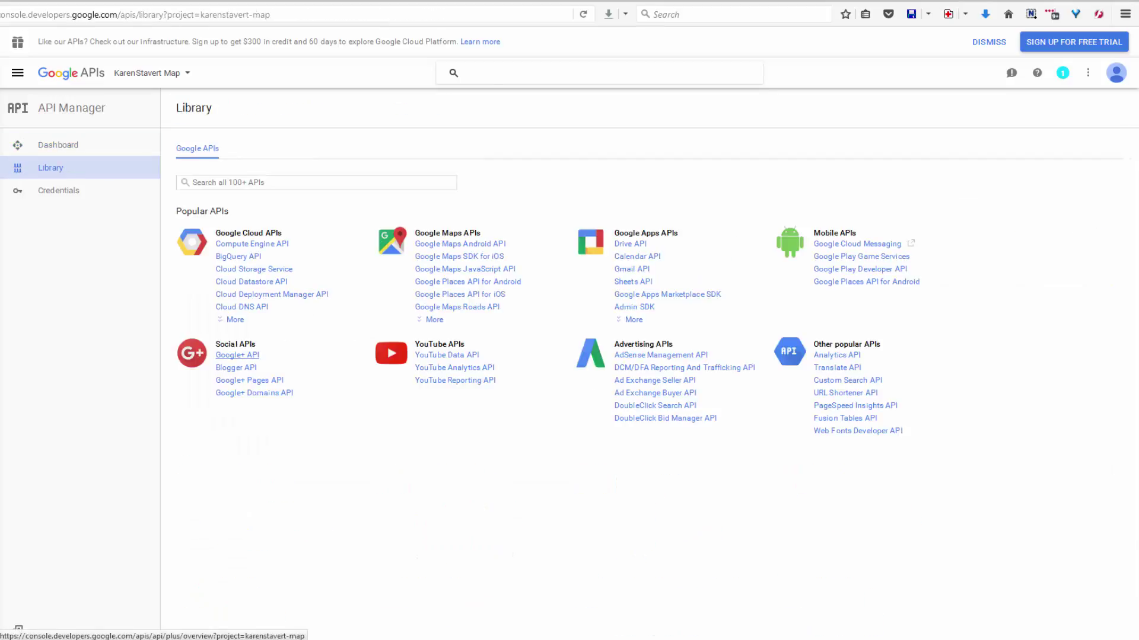
click(238, 356)
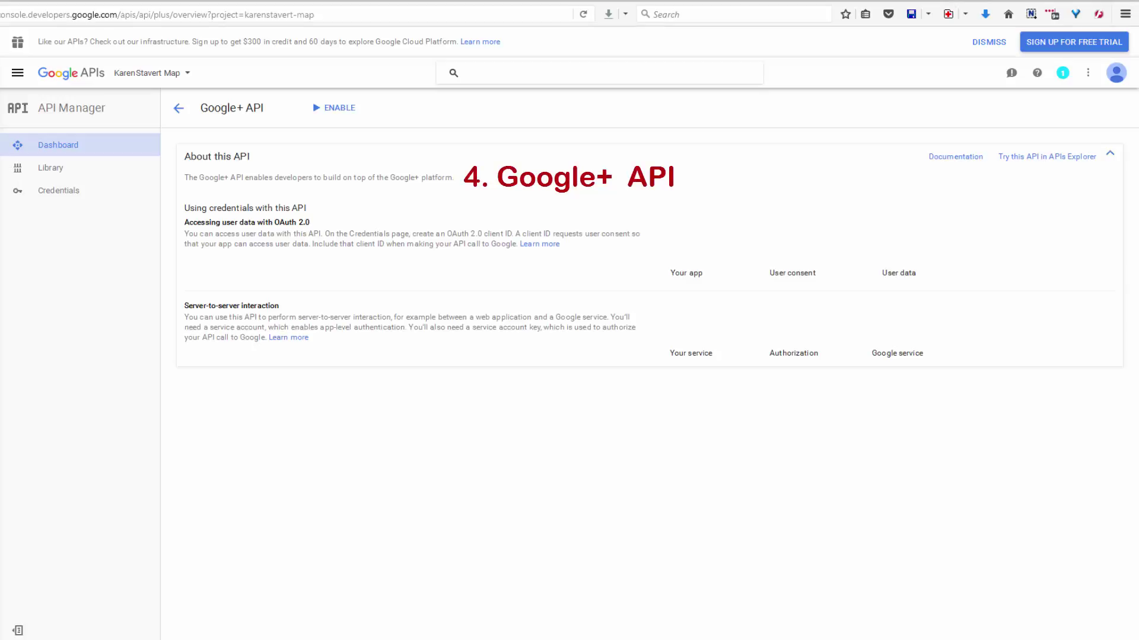
click(335, 108)
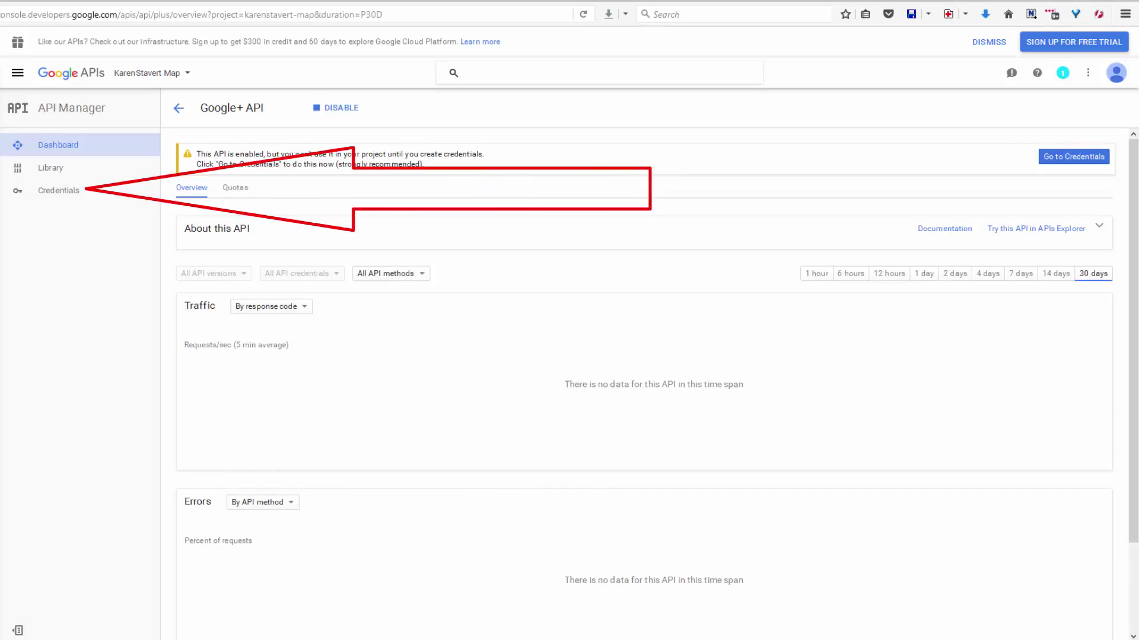
click(59, 190)
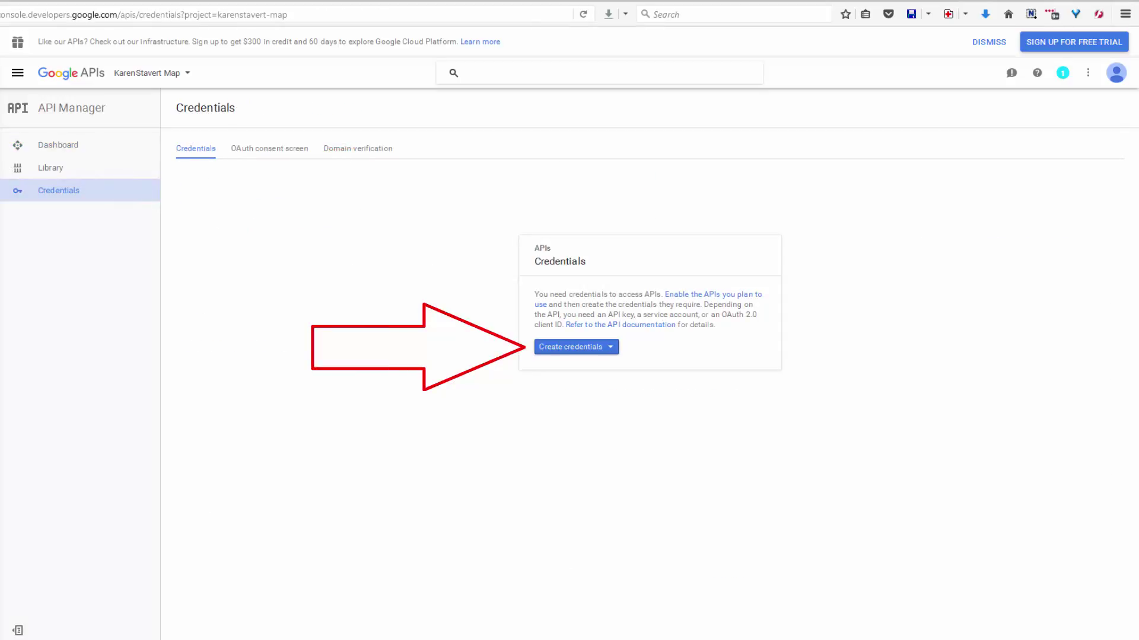
Step: Create a new API key credential and select the key's text in the API keys list
click(576, 347)
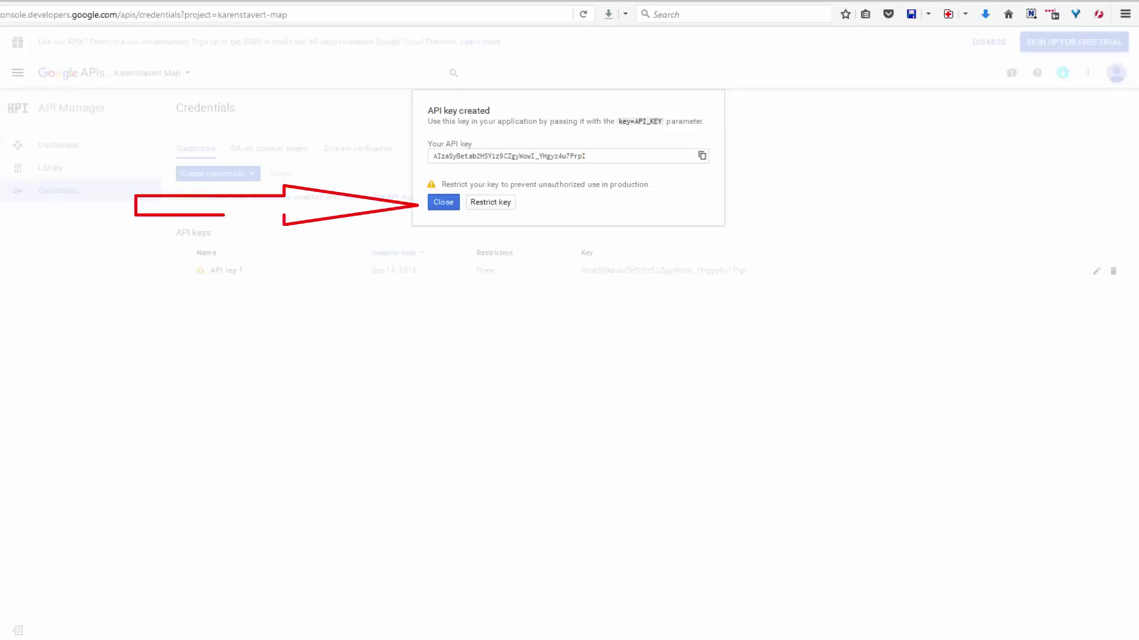
click(445, 202)
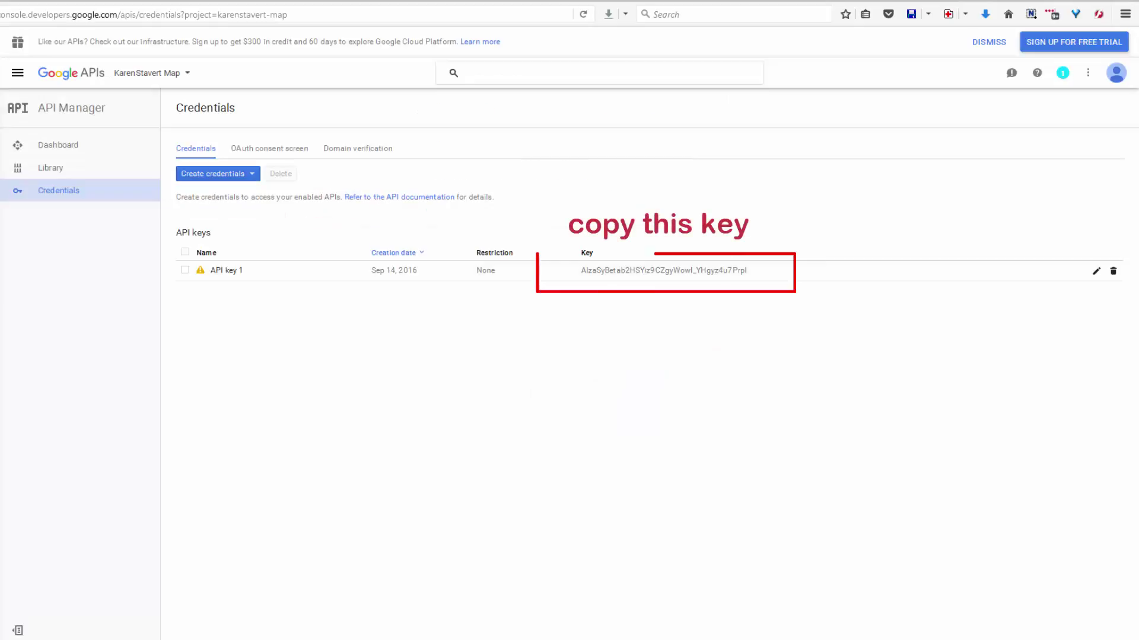
drag(749, 271, 580, 271)
key(ctrl+c)
click(185, 269)
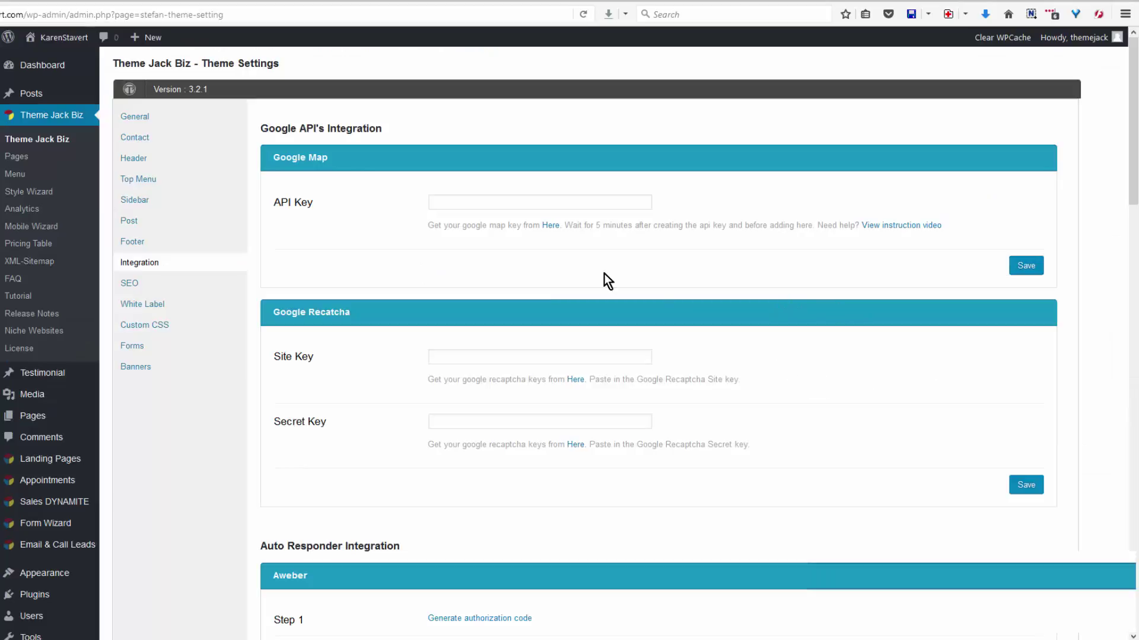
Step: Paste the new API key into the theme's Google Map API Key field and save it
drag(621, 231, 317, 235)
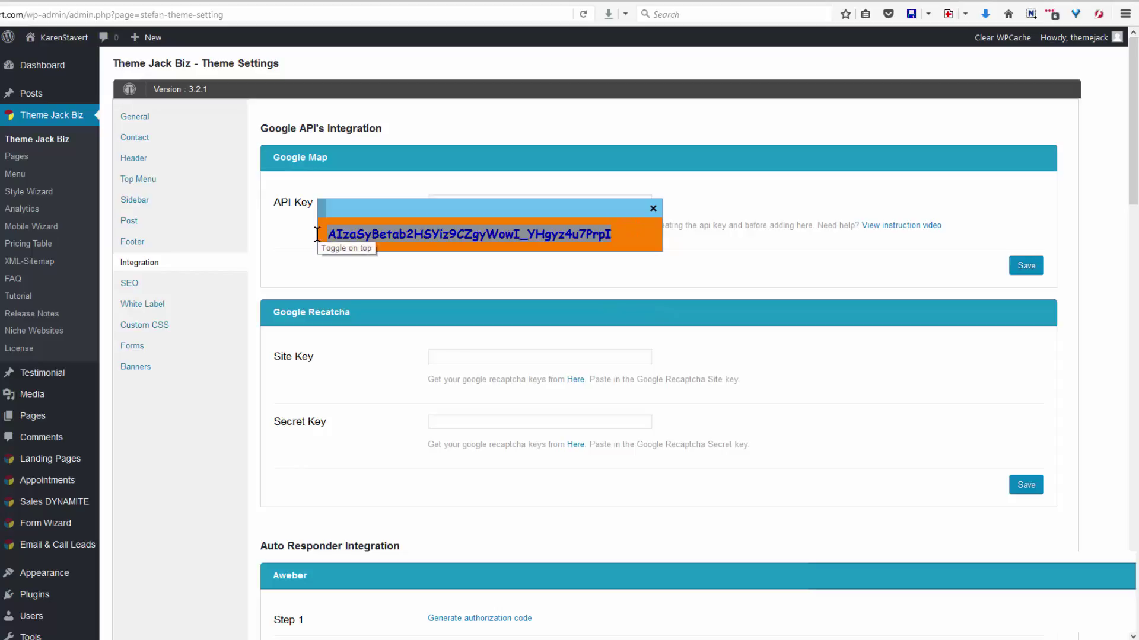
click(653, 208)
click(449, 200)
key(ctrl+v)
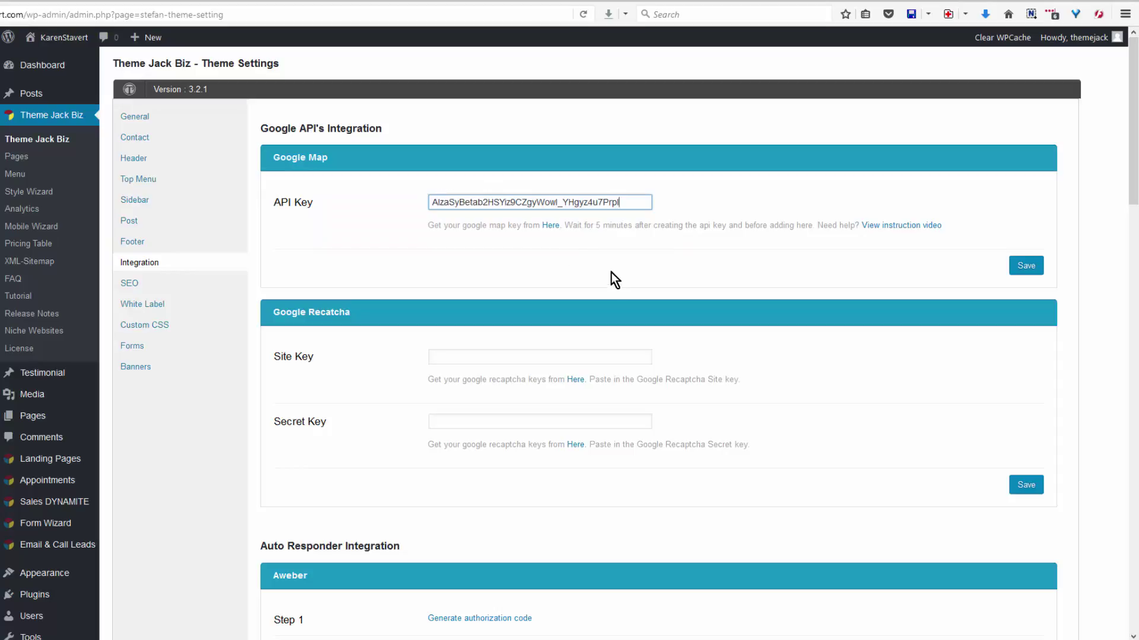
click(1028, 268)
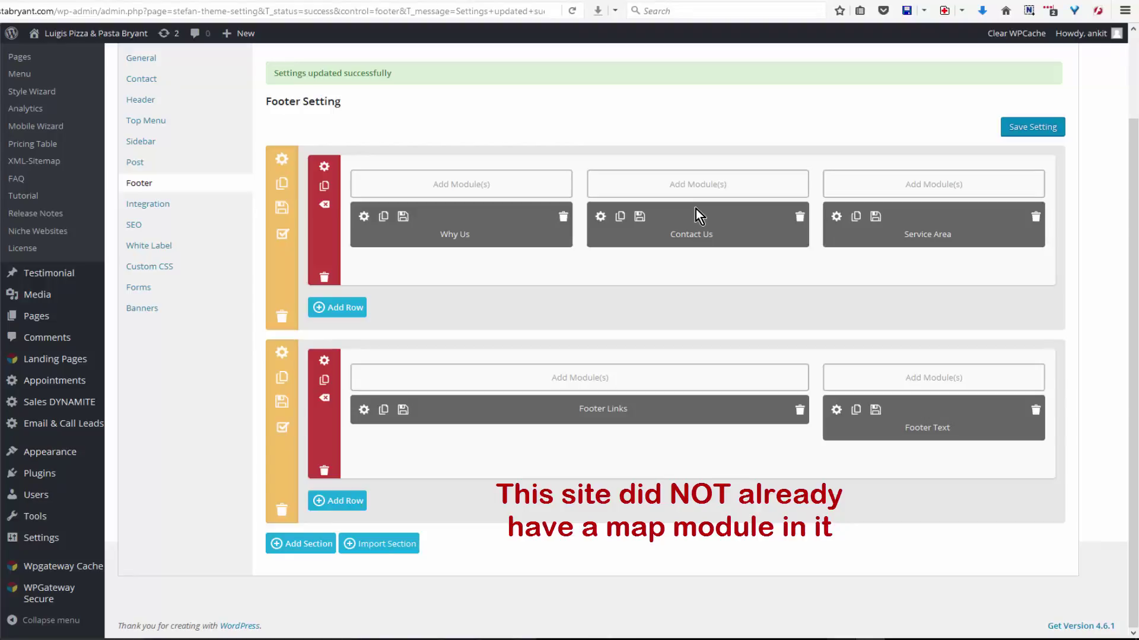
Step: Add a Map module to the footer's Contact Us column, centred on Bryant, AR 72022, USA
click(696, 209)
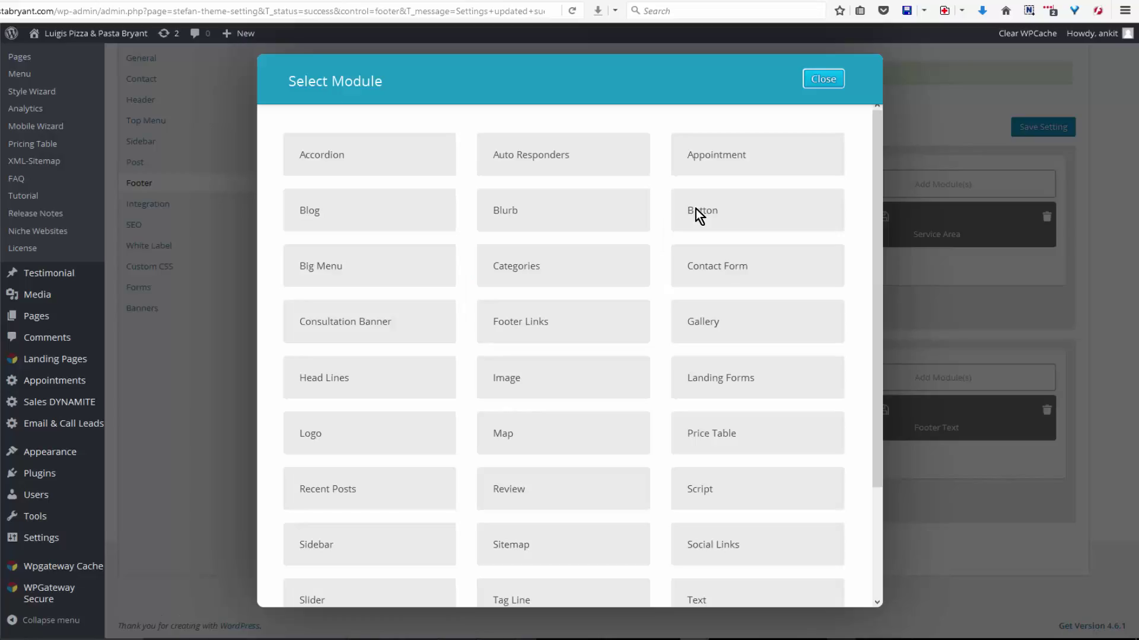
click(562, 433)
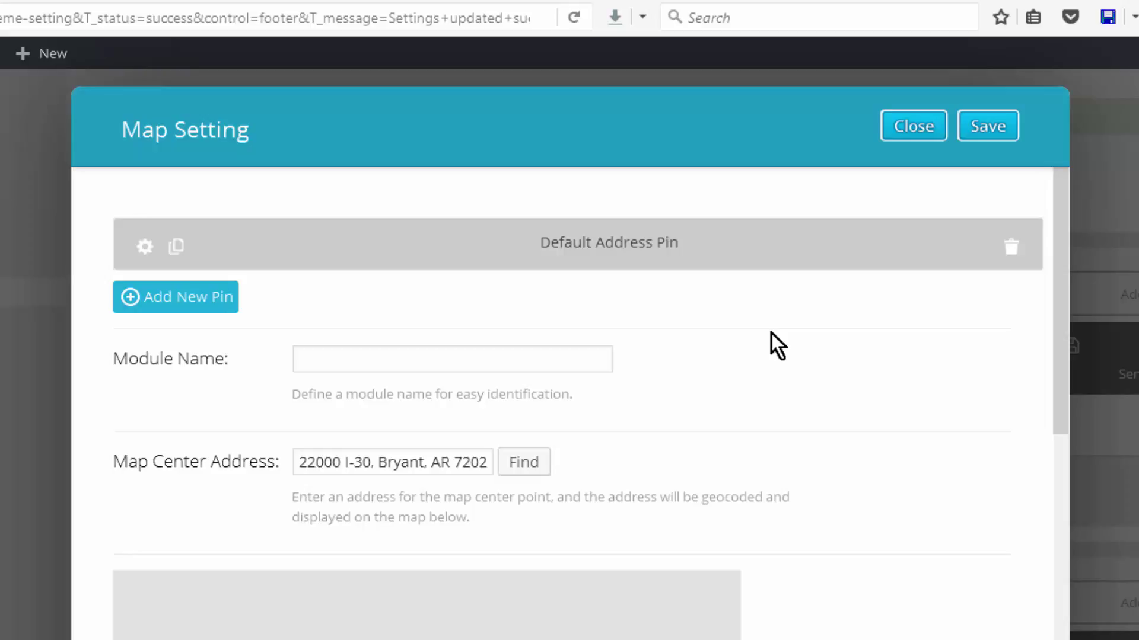
drag(379, 462, 298, 462)
key(BackSpace)
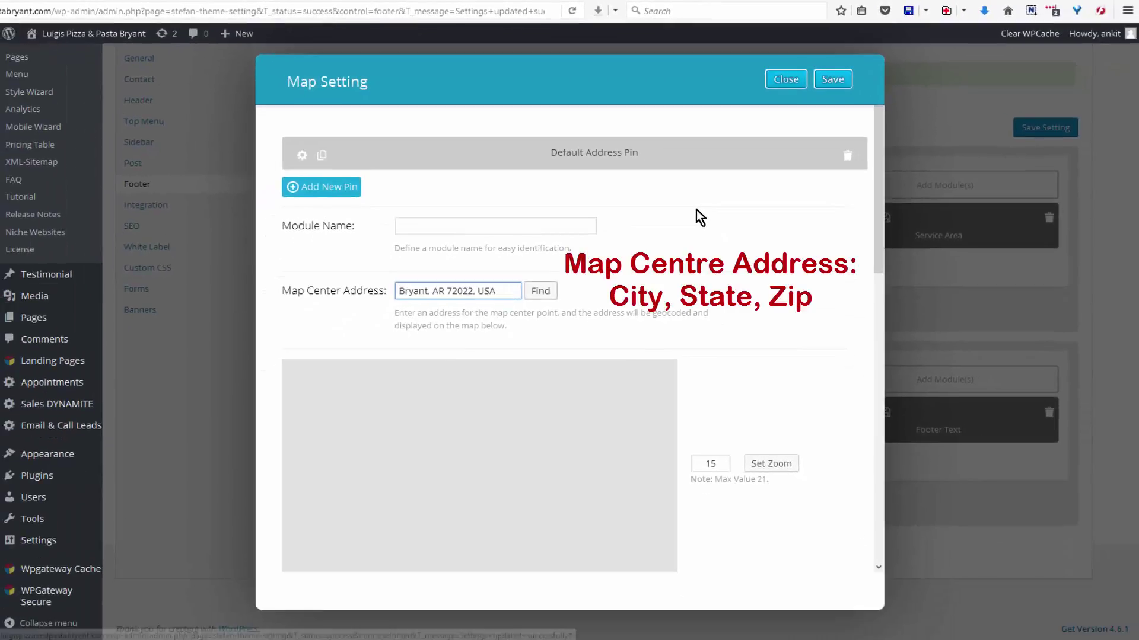
click(541, 291)
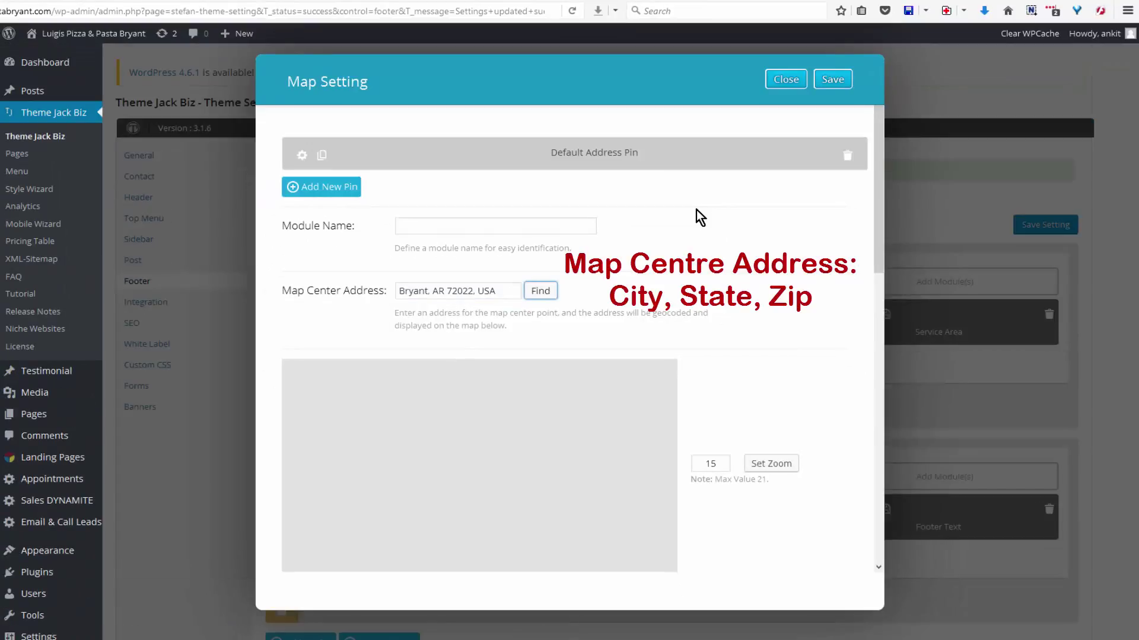
click(301, 155)
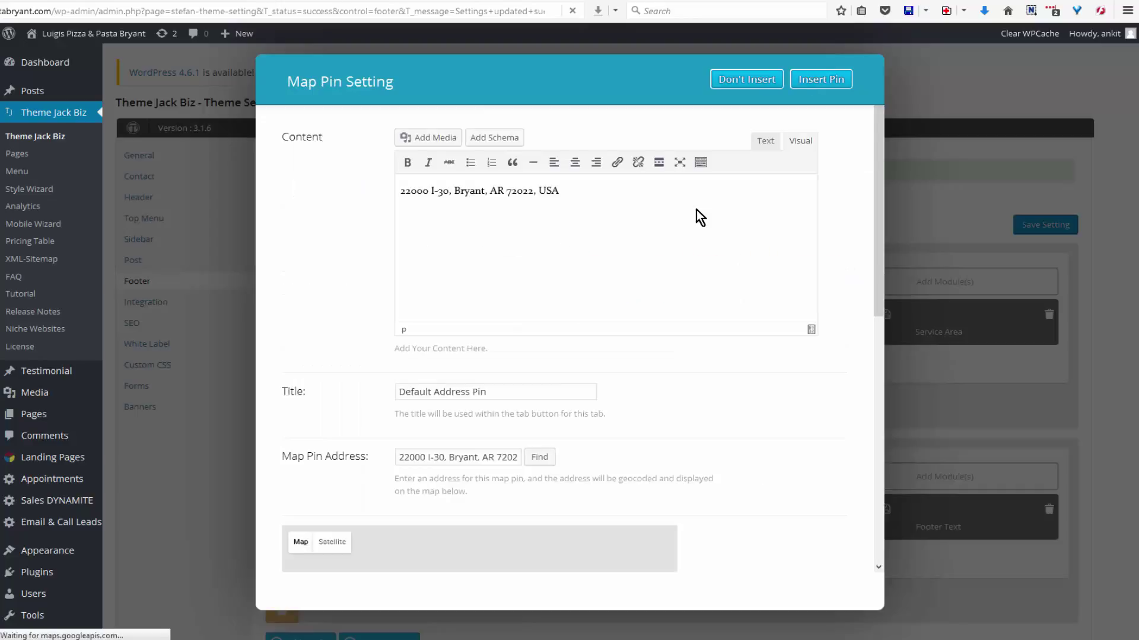
Step: Turn on Show Circle for the default address pin with circle colour #ffffff
scroll(701, 218, down, 3)
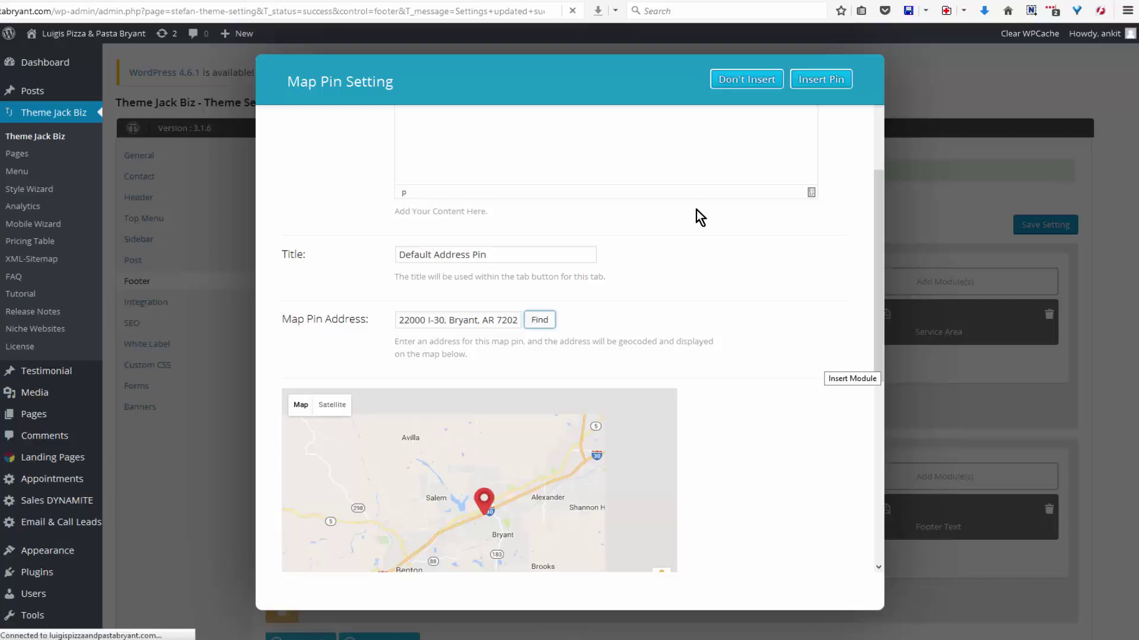
scroll(701, 218, down, 7)
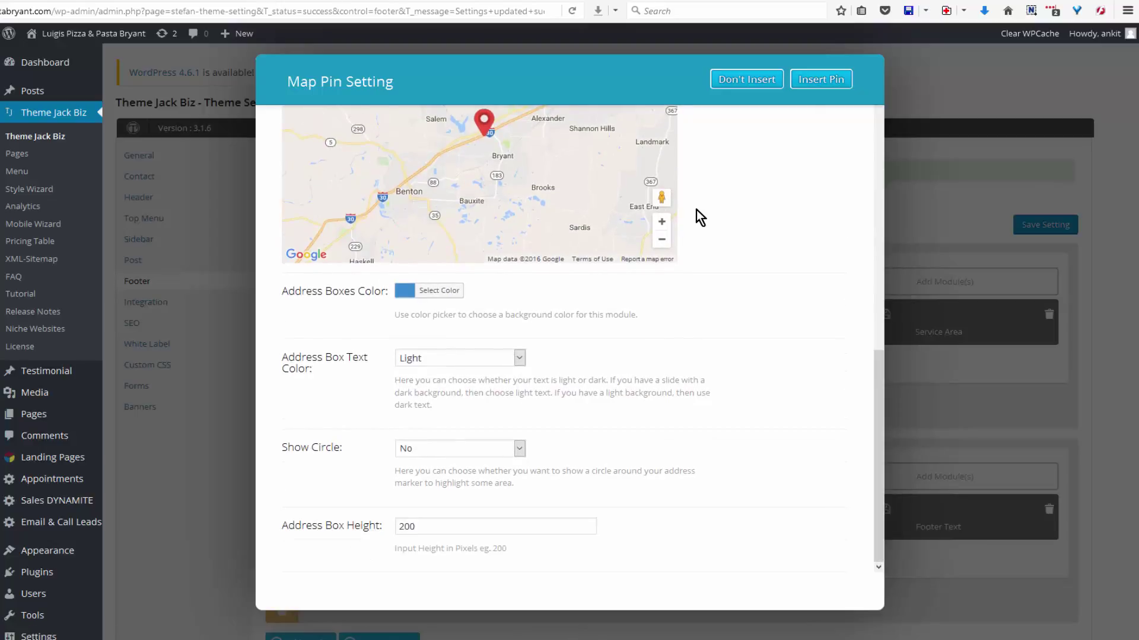
click(460, 449)
key(Up)
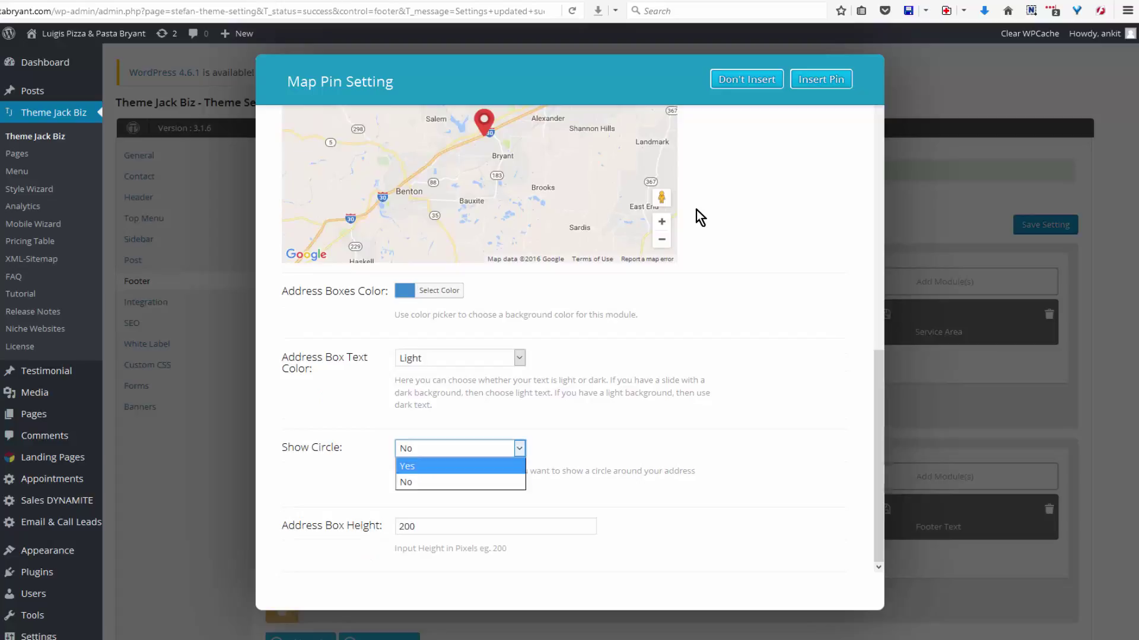
key(Return)
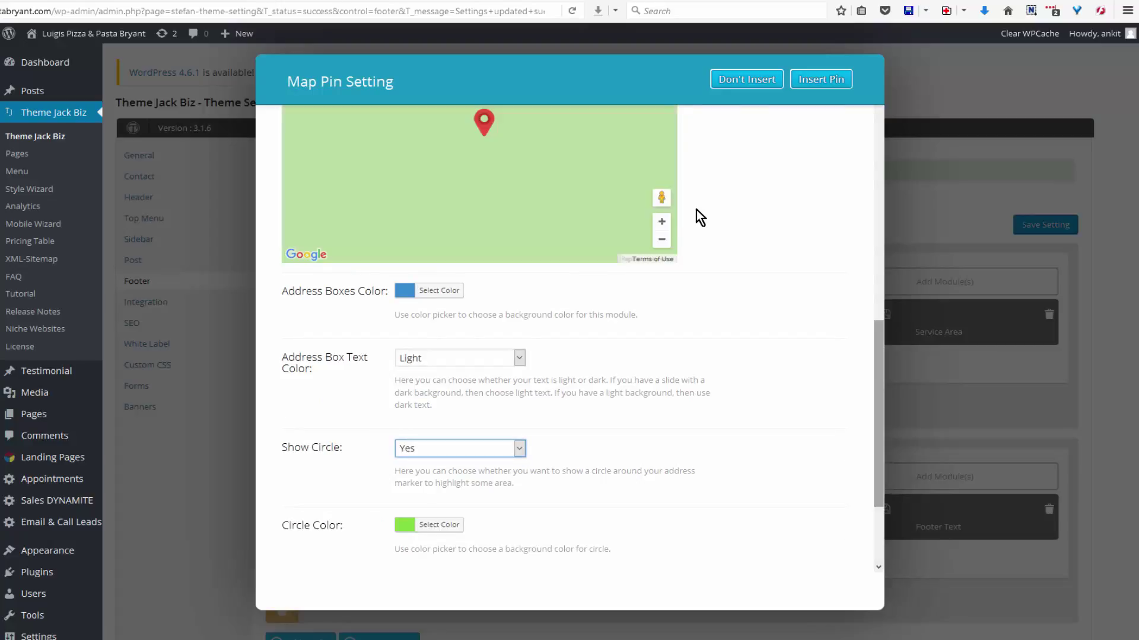
scroll(701, 218, down, 2)
key(Tab)
key(Return)
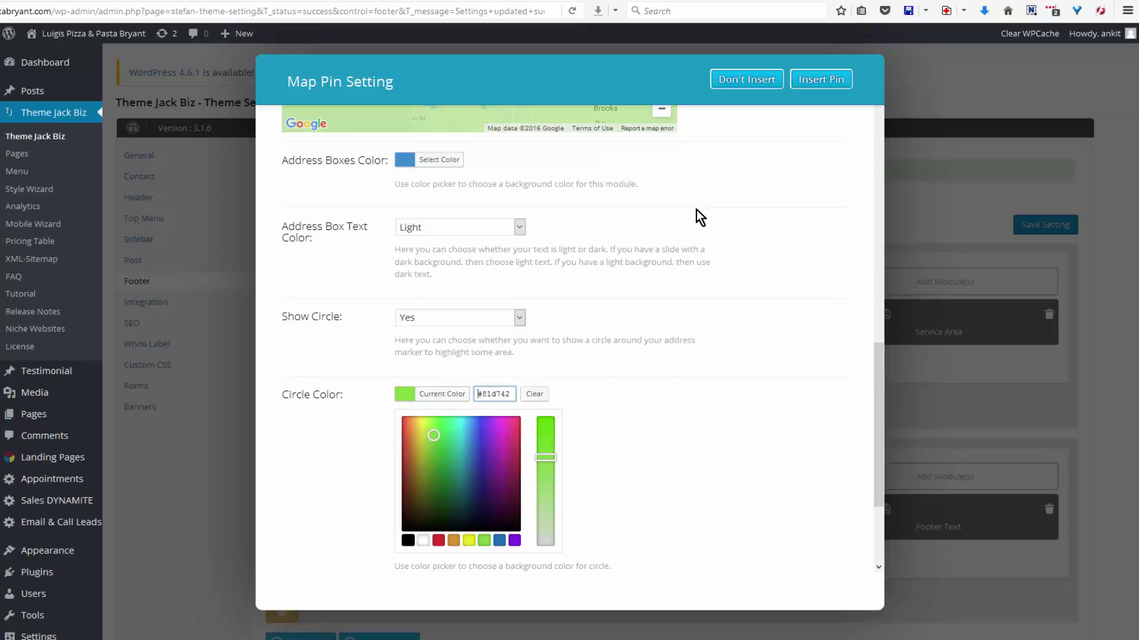
key(Tab)
key(Return)
scroll(700, 217, down, 3)
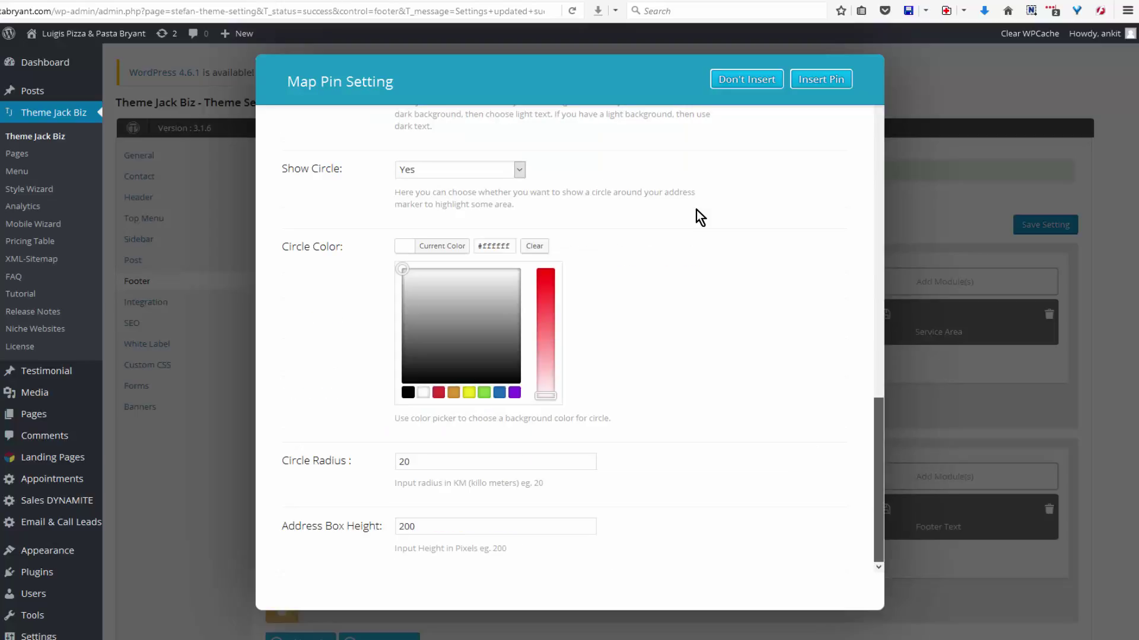
scroll(701, 217, up, 10)
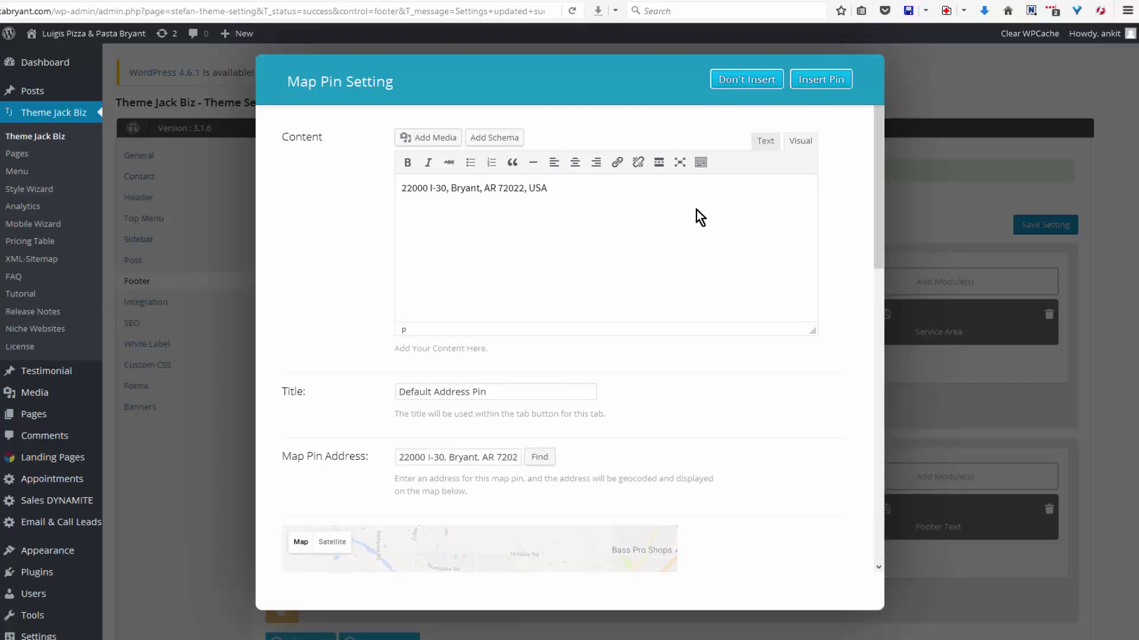
key(Escape)
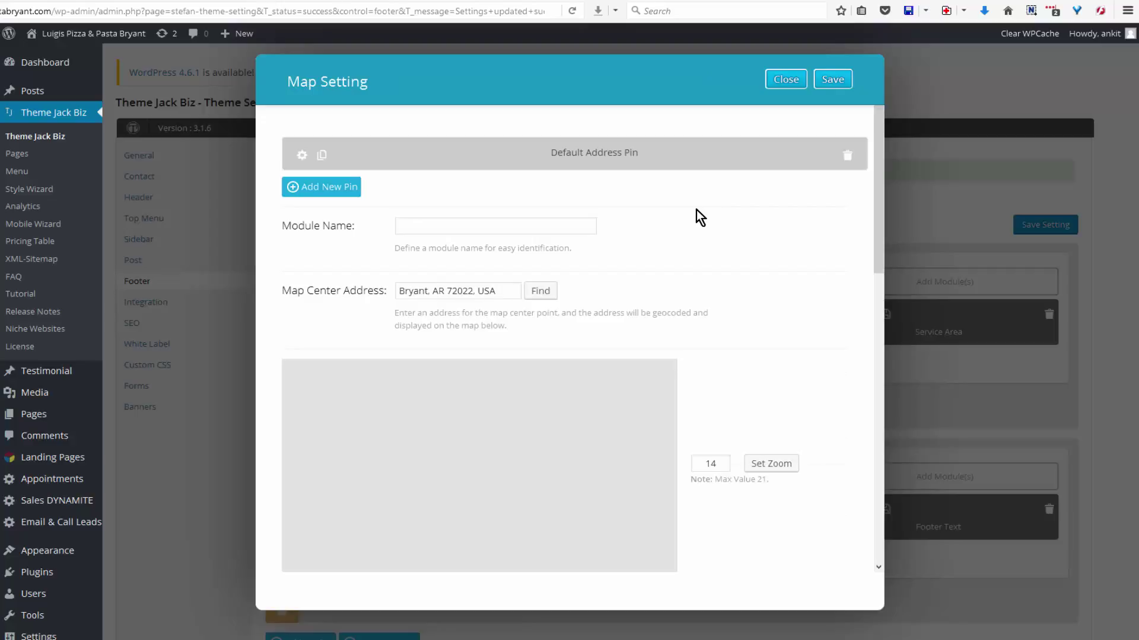
Step: Set the footer map height to 200 and turn Show Address Boxes off
scroll(701, 217, down, 3)
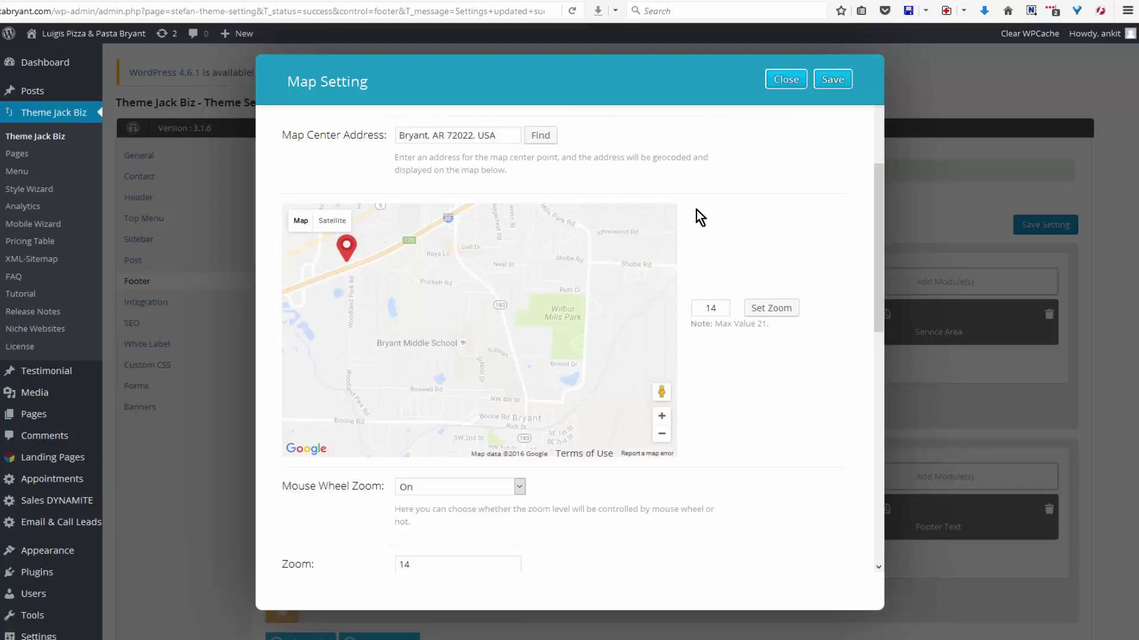
scroll(700, 217, down, 5)
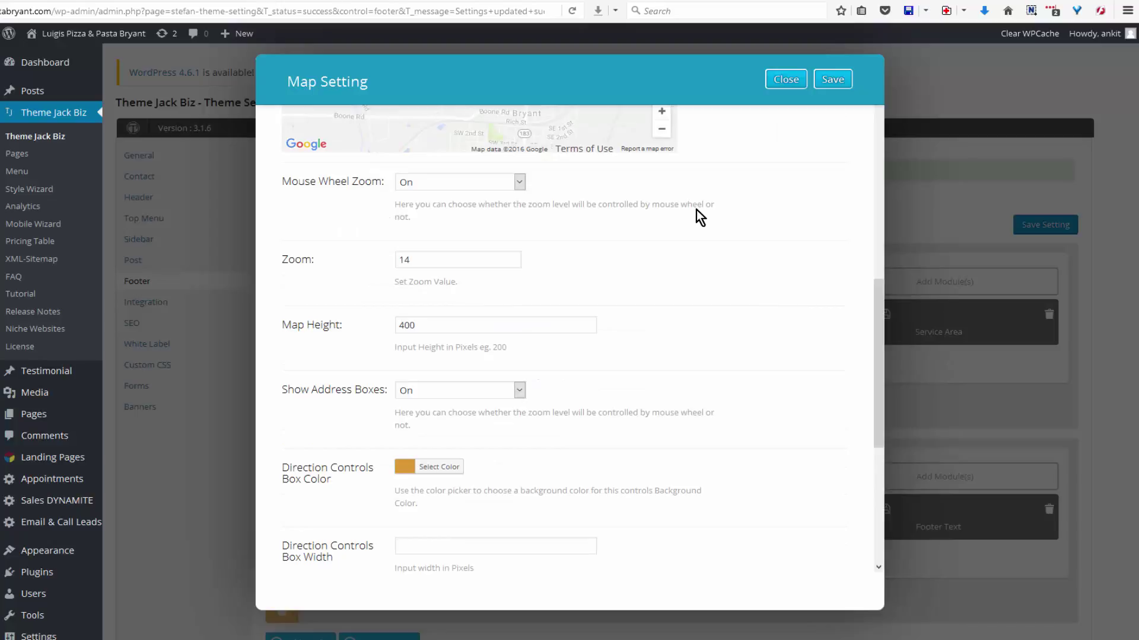
drag(405, 326, 397, 326)
text(2)
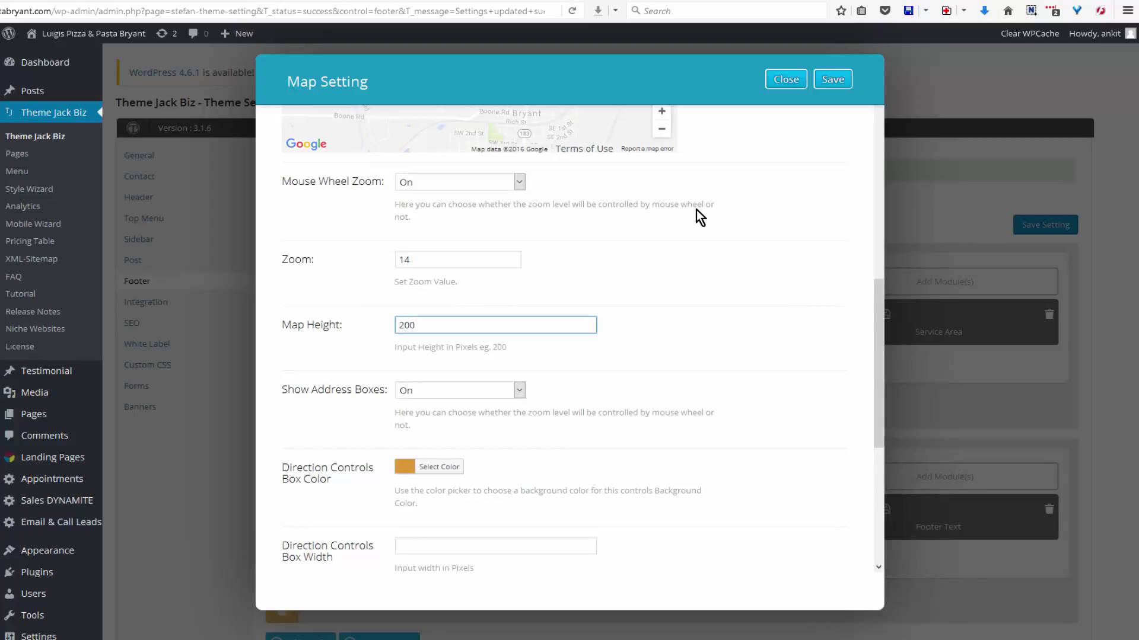
key(Tab)
key(alt+Down)
key(Down)
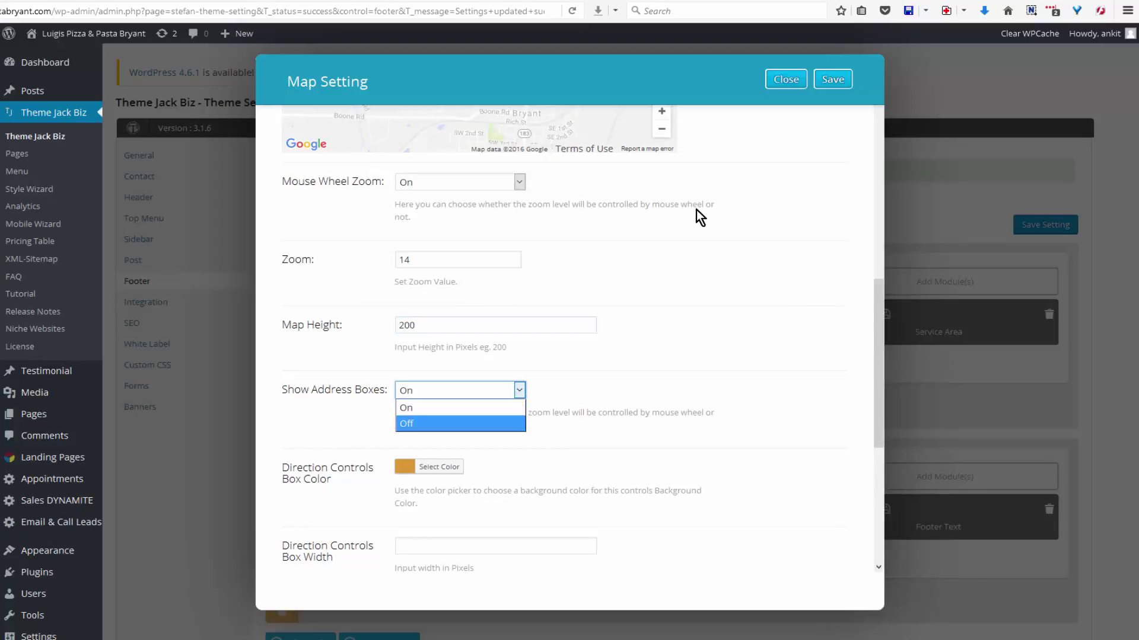
key(Return)
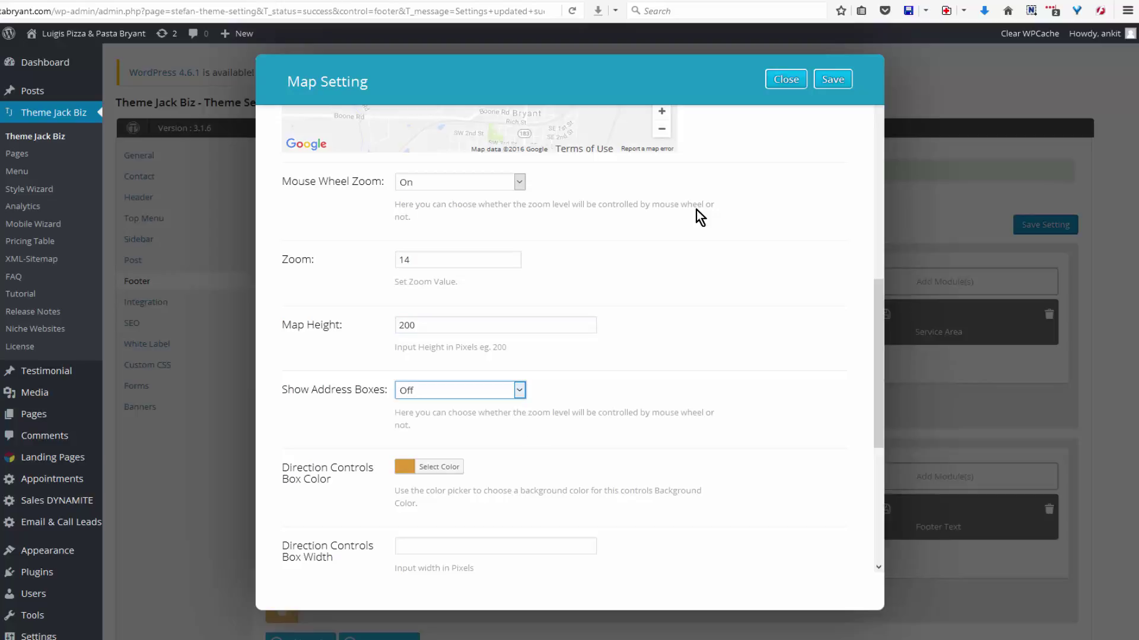
Step: Set the Direction Map/Panel Height to 200 and save the map to the footer
scroll(700, 218, down, 5)
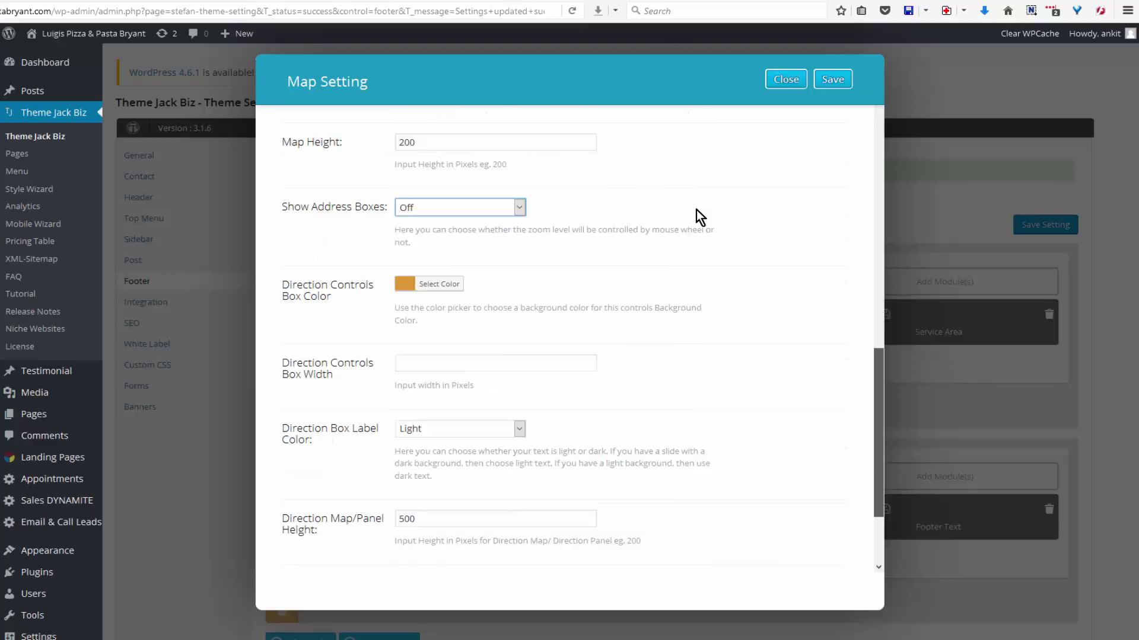
scroll(700, 218, down, 2)
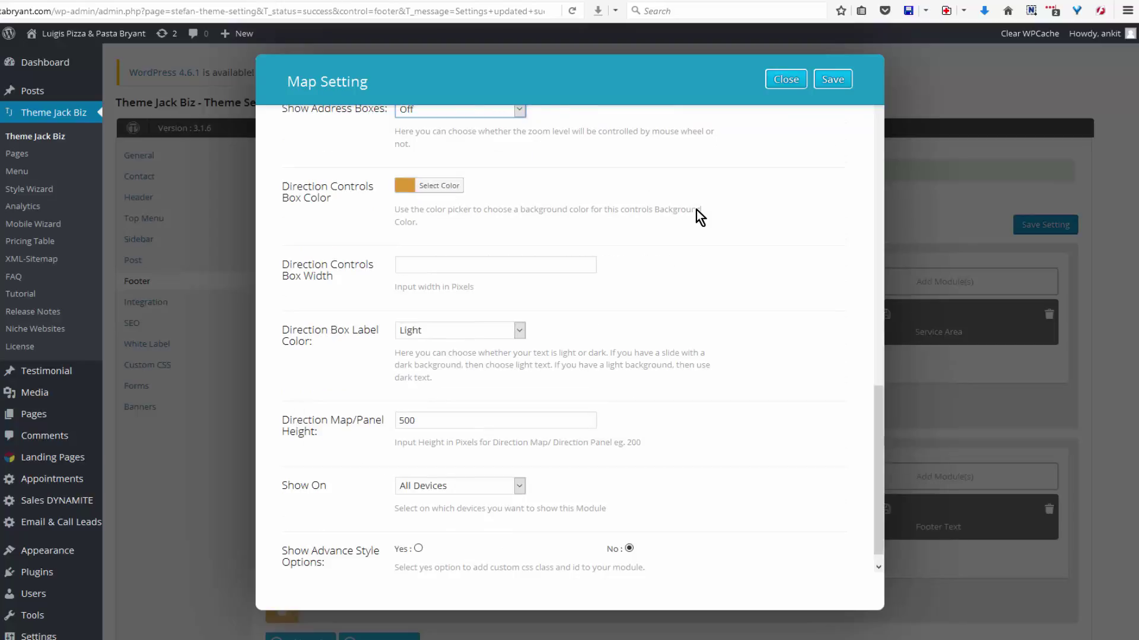
drag(399, 421, 404, 420)
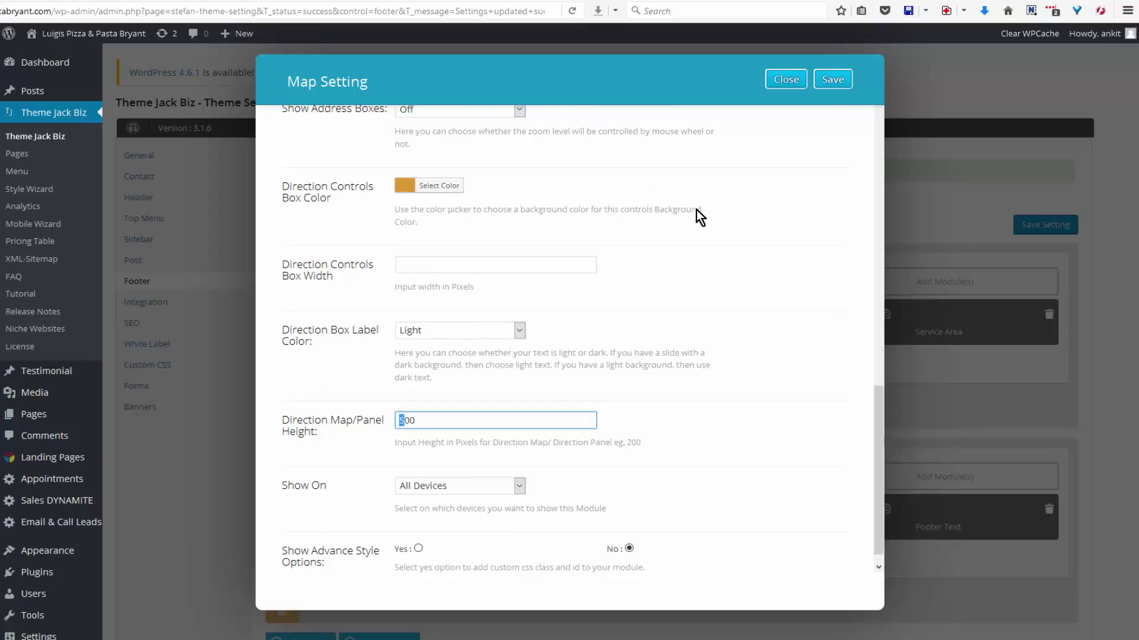
text(2)
key(Return)
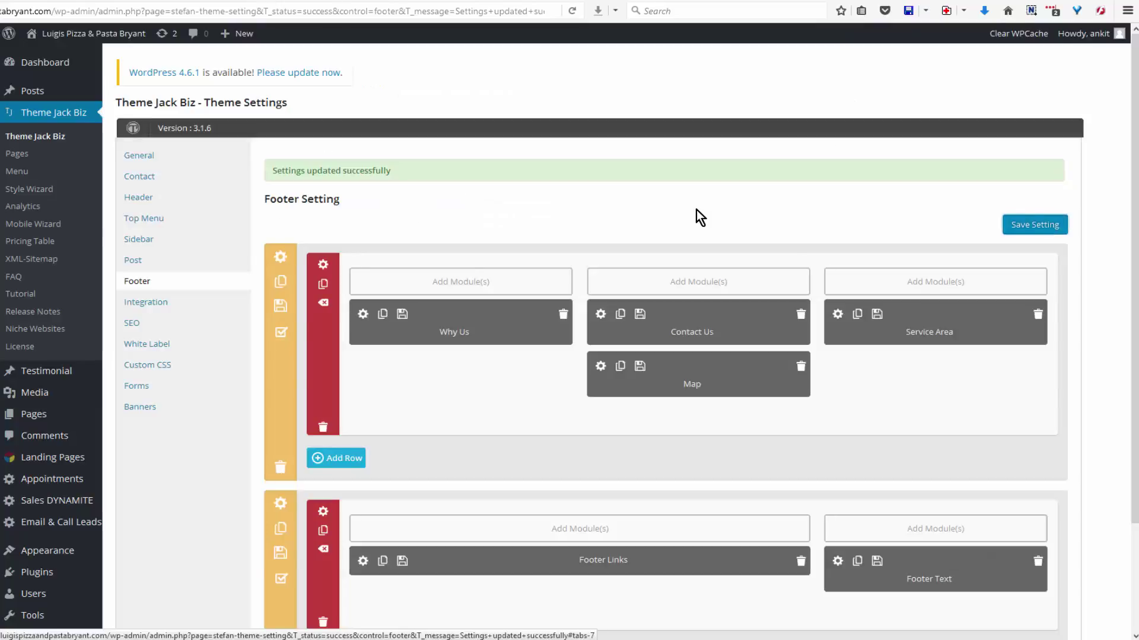
scroll(699, 218, down, 2)
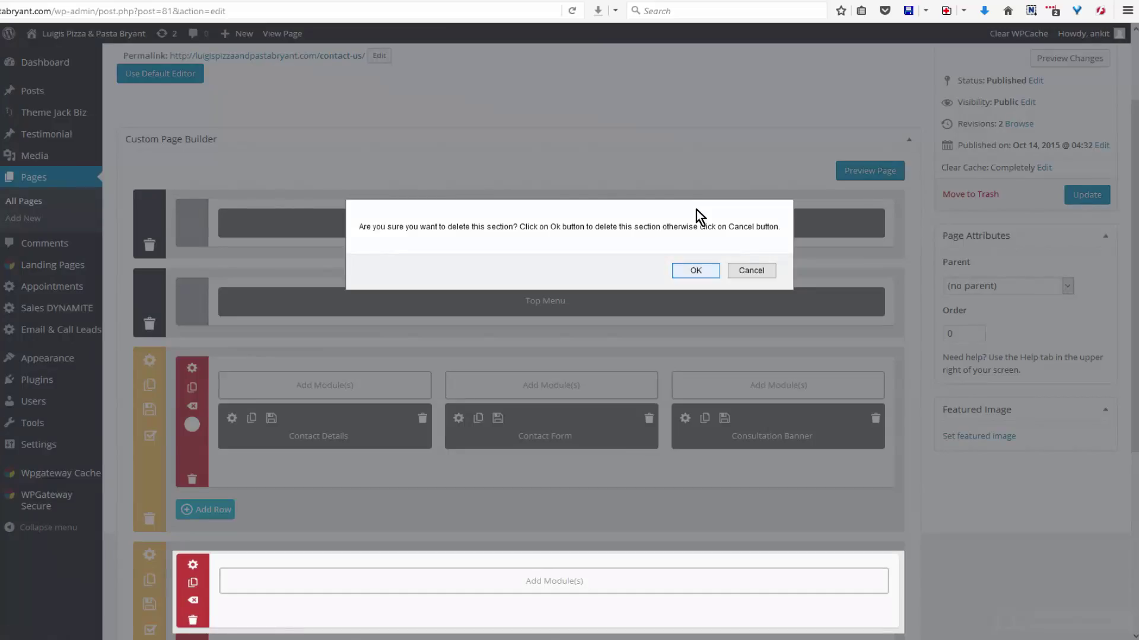
Step: Confirm deleting the unwanted Contact Us section and list modules for the empty row
key(Return)
scroll(700, 218, down, 3)
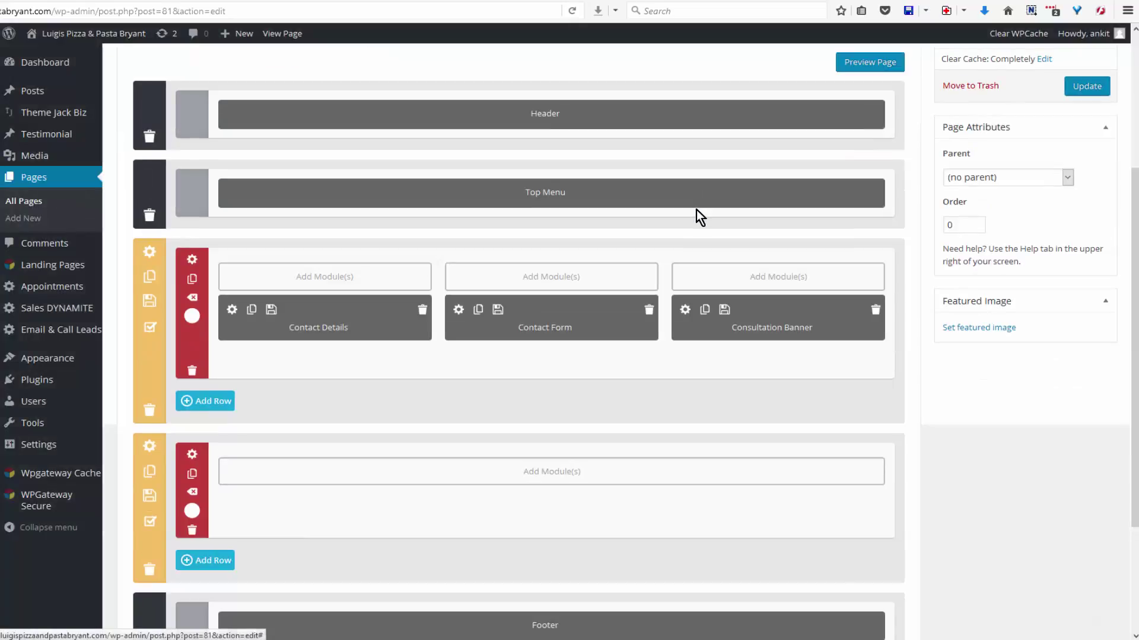
click(699, 218)
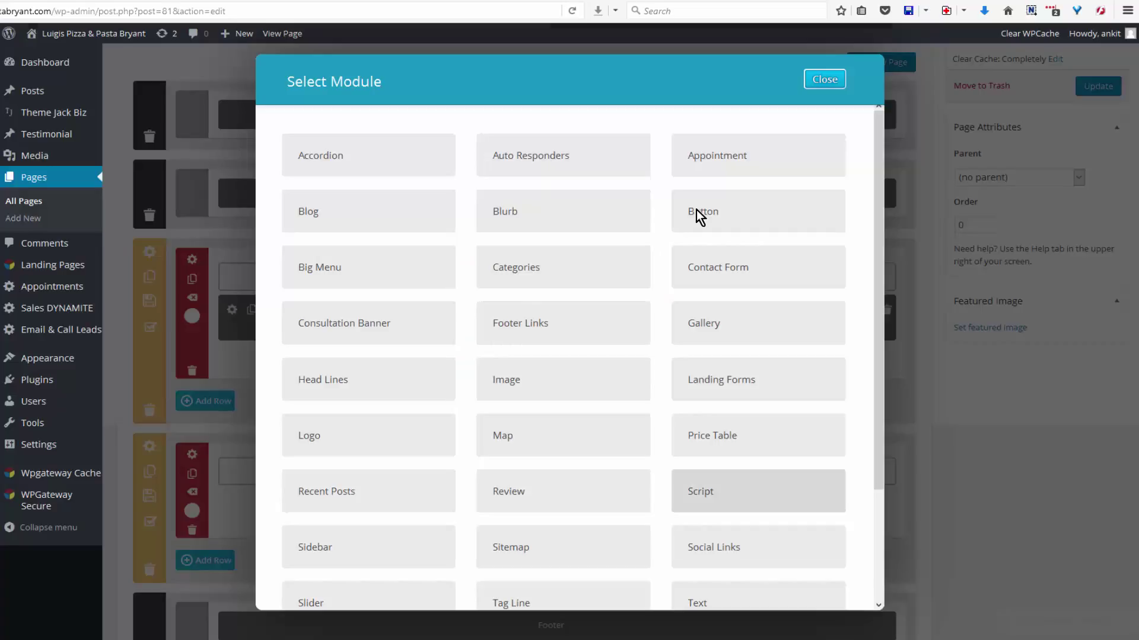
click(563, 435)
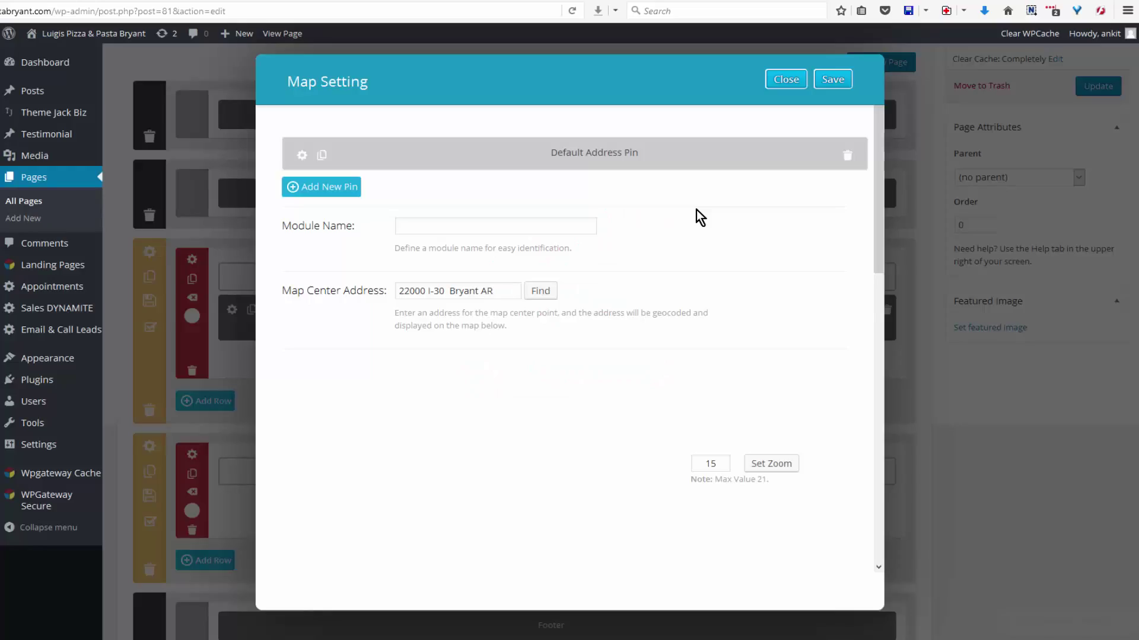
text(map)
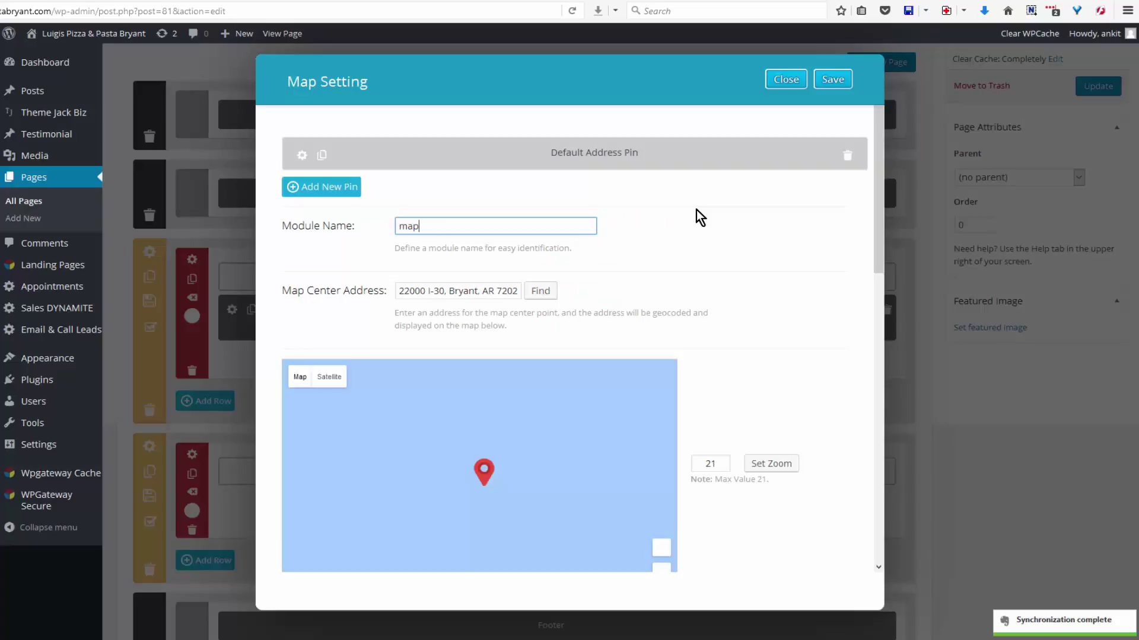
drag(399, 292, 449, 291)
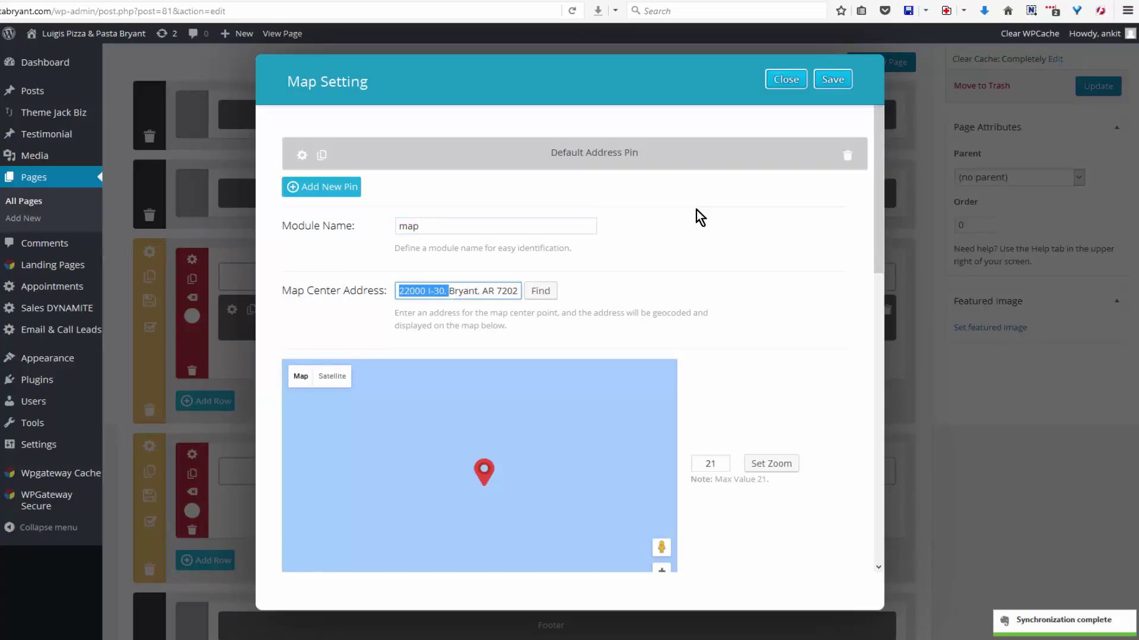
key(BackSpace)
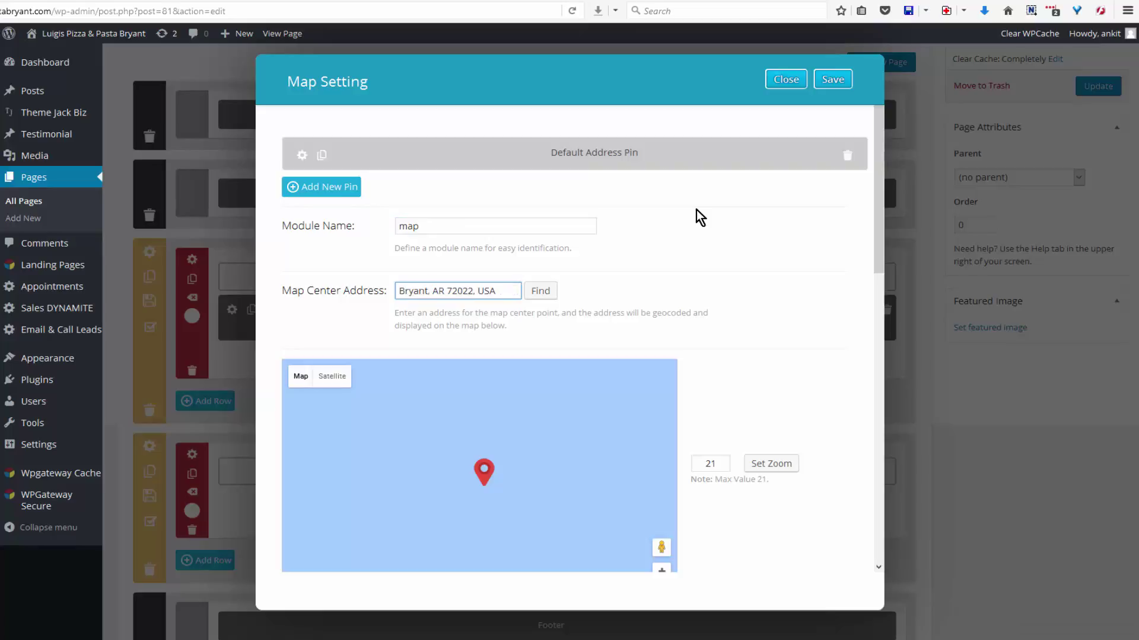
scroll(701, 217, down, 7)
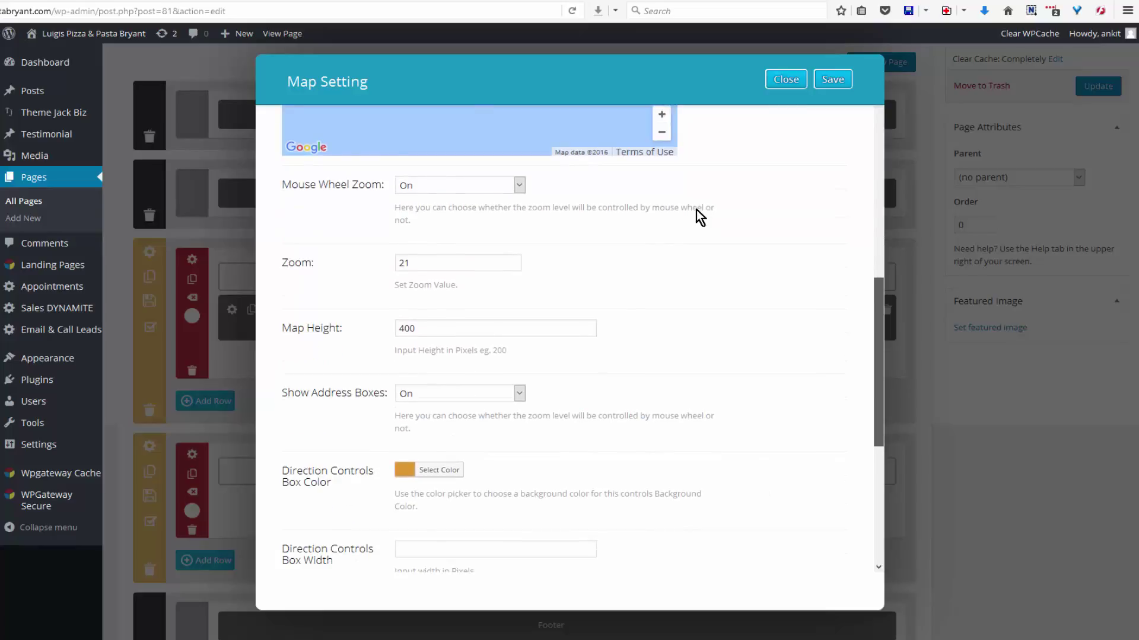
scroll(701, 218, down, 1)
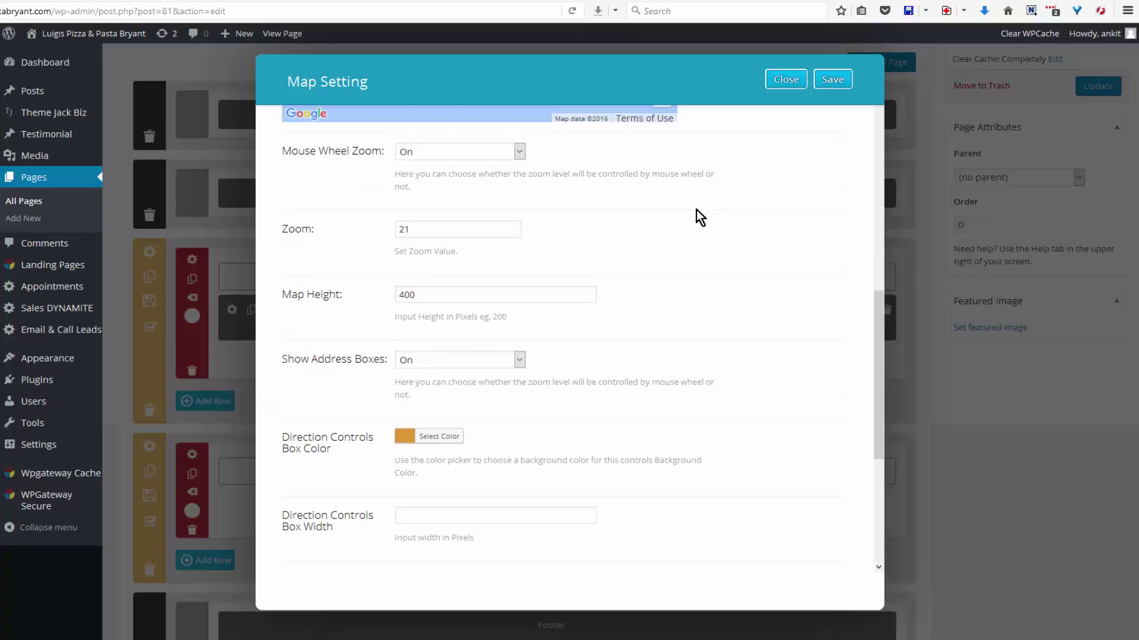
scroll(700, 218, down, 4)
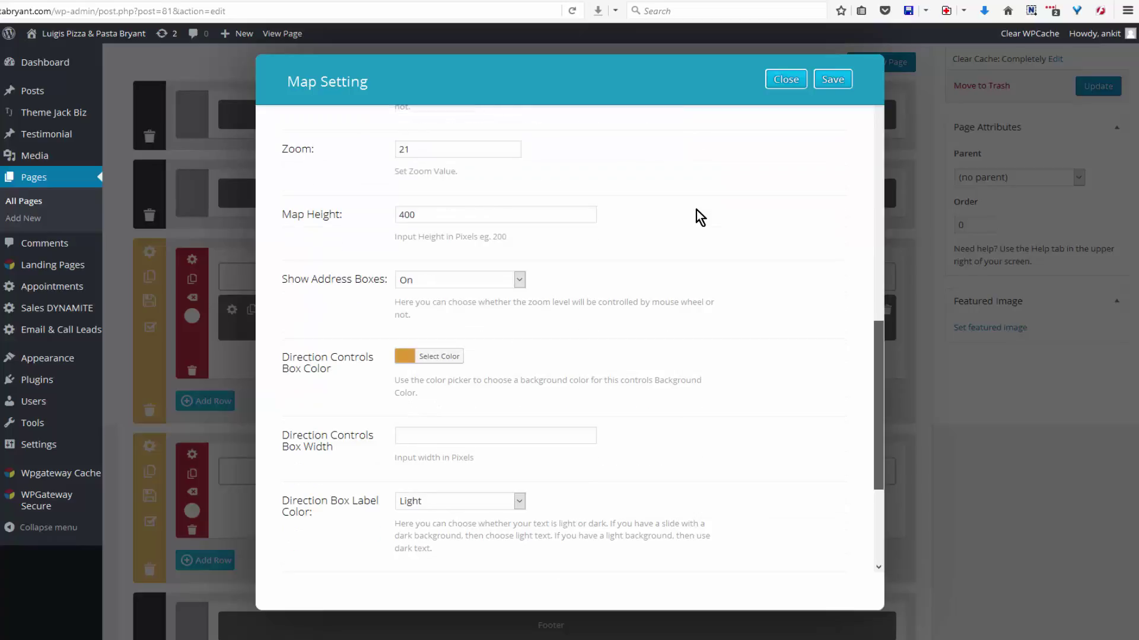
scroll(701, 217, down, 5)
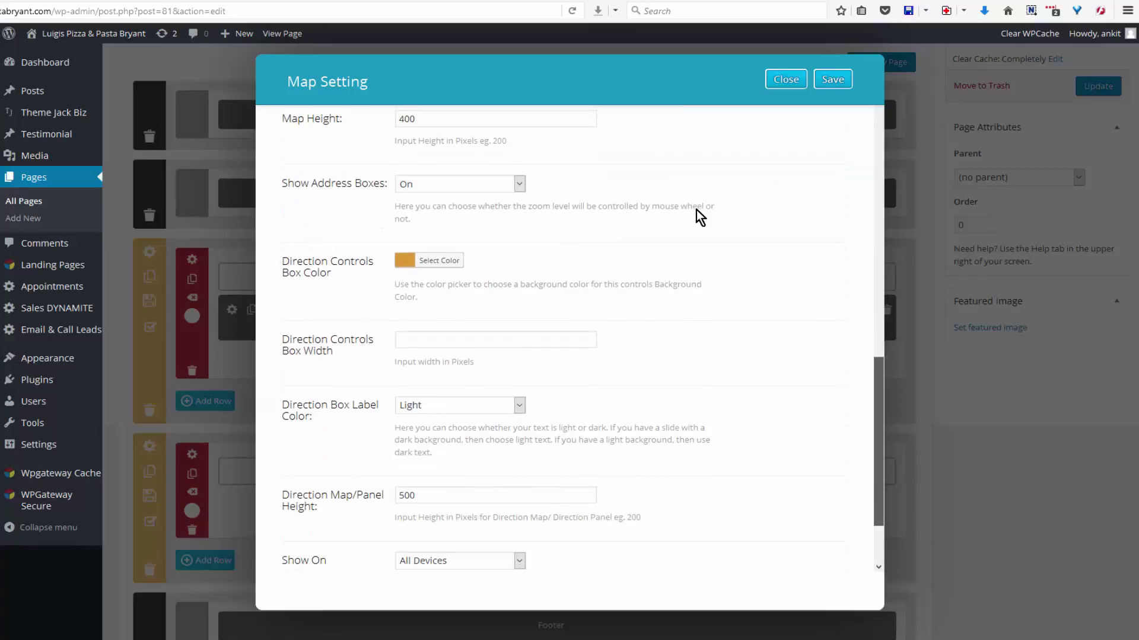
scroll(701, 218, up, 20)
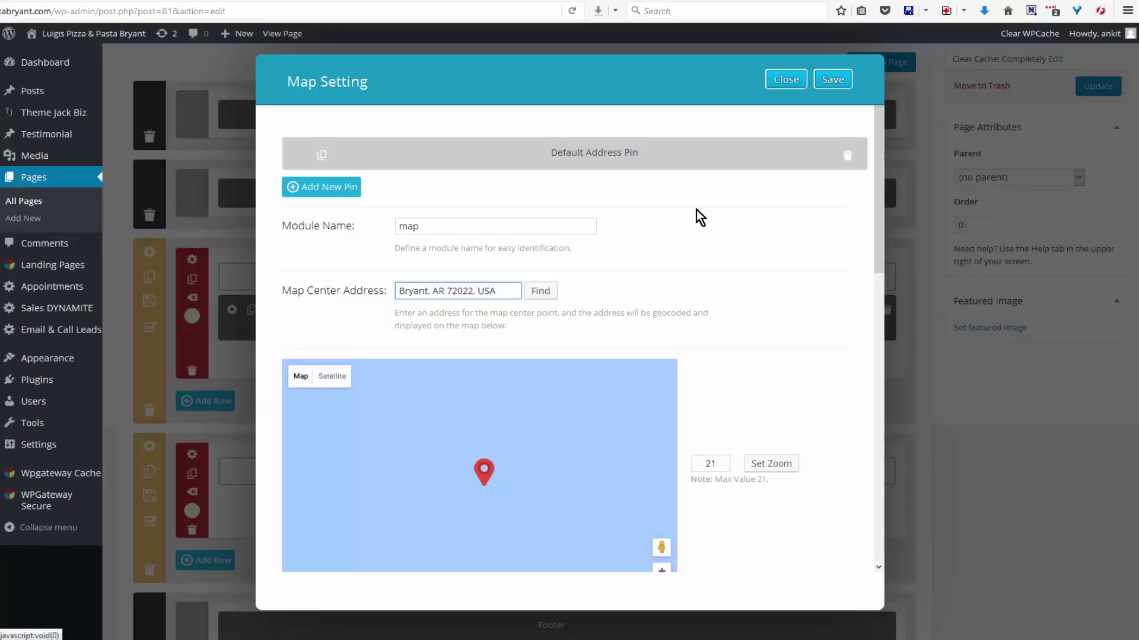
Step: Set Show Circle to Yes in the default address pin's settings
click(302, 155)
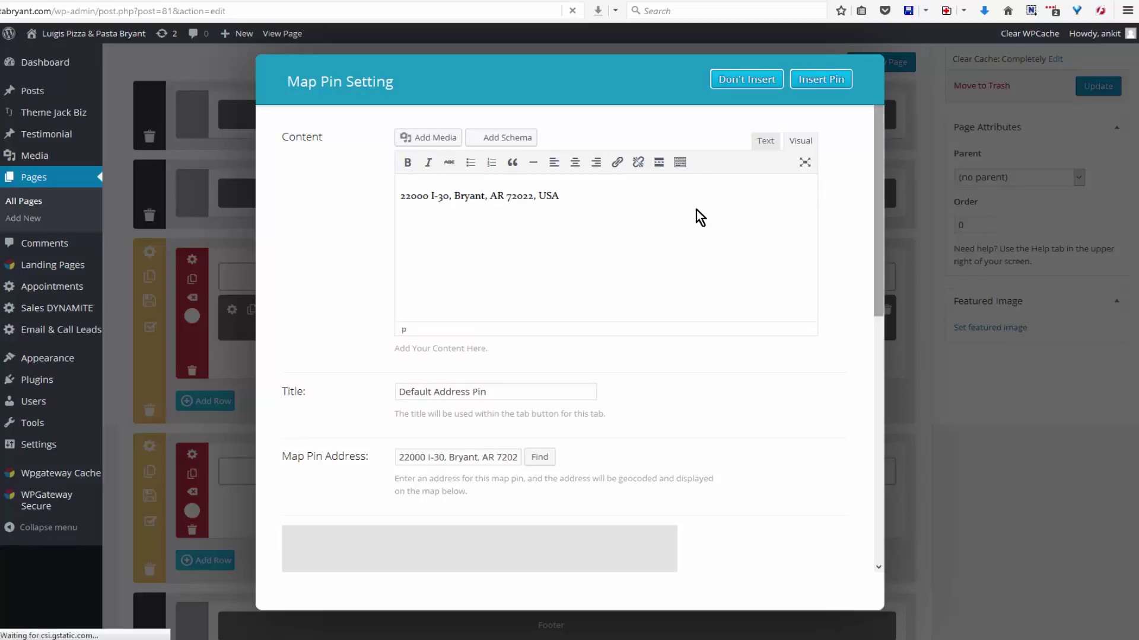
scroll(700, 217, down, 3)
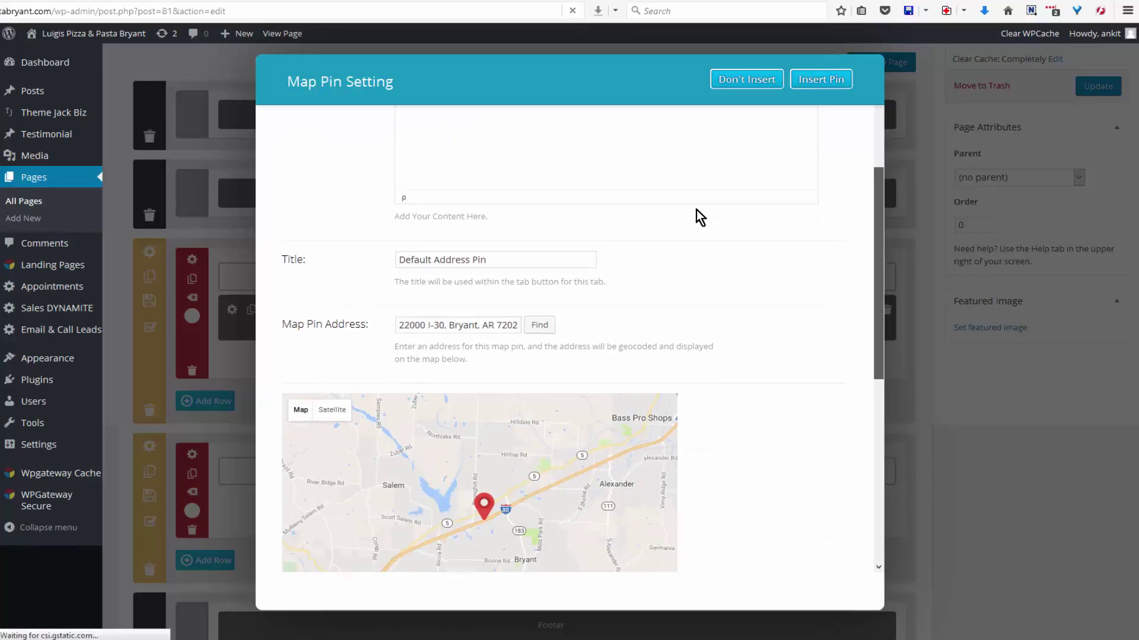
scroll(700, 218, down, 1)
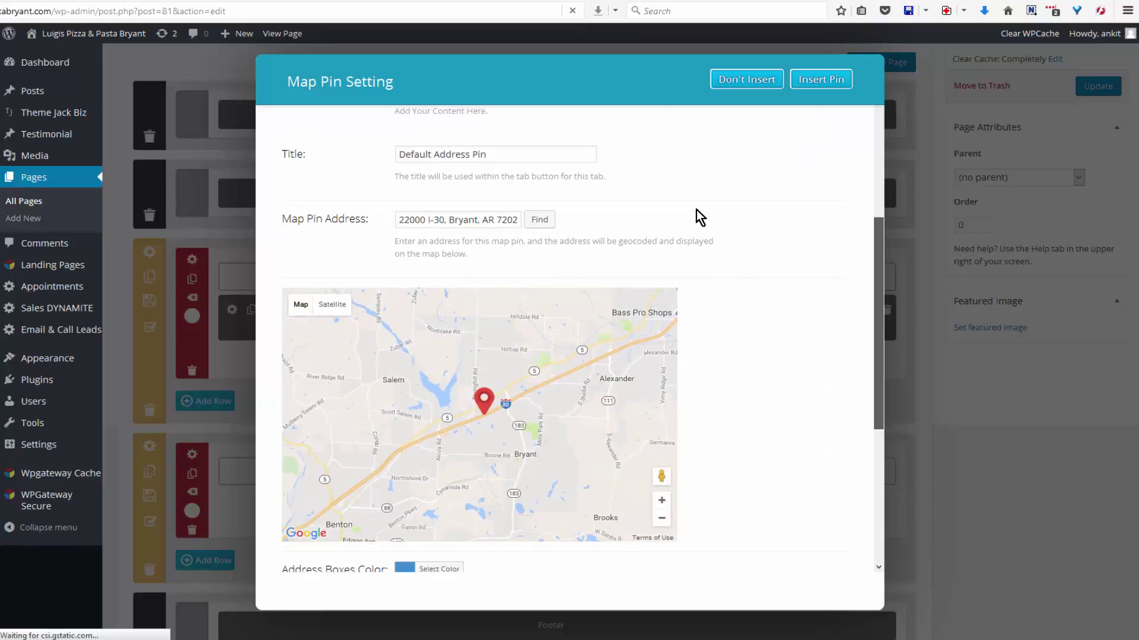
scroll(699, 217, down, 2)
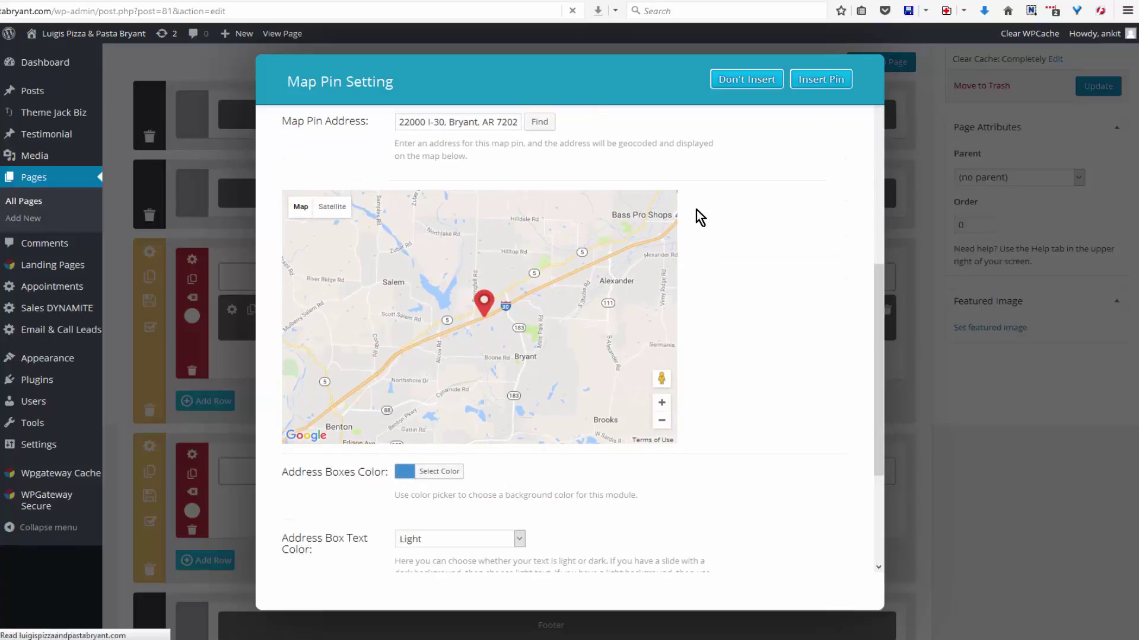
scroll(700, 217, down, 2)
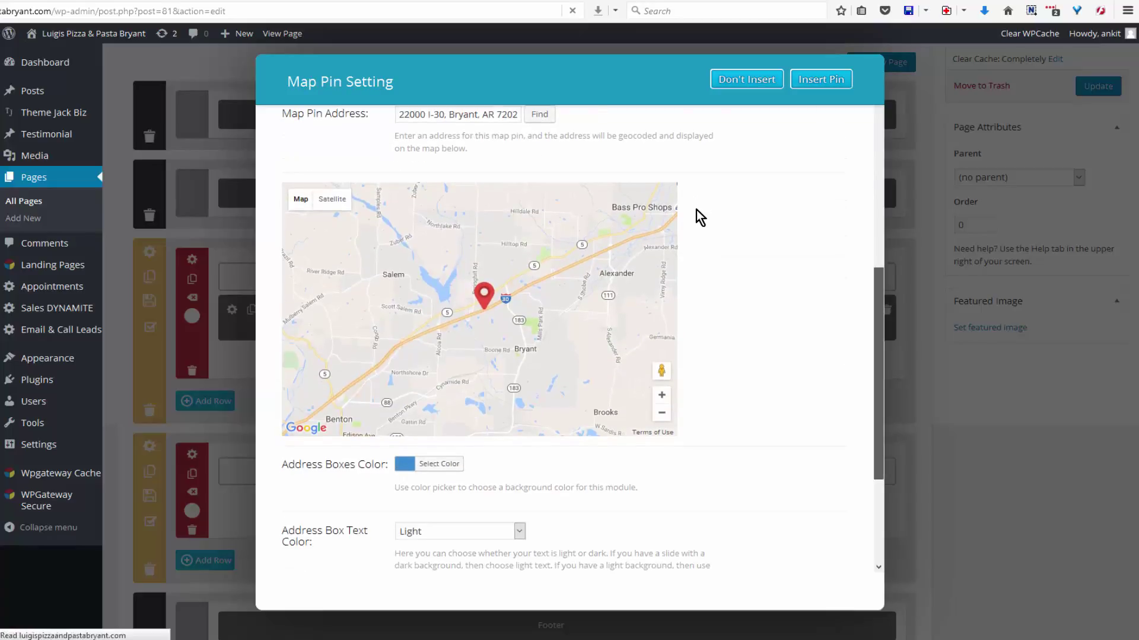
scroll(700, 217, down, 1)
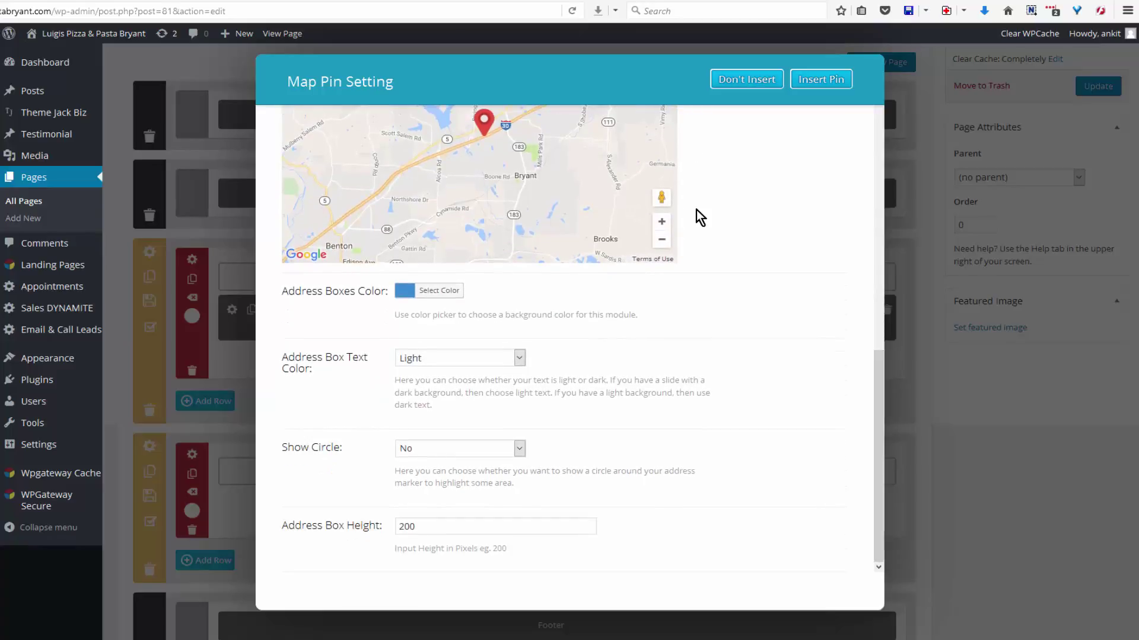
key(alt+Down)
key(Up)
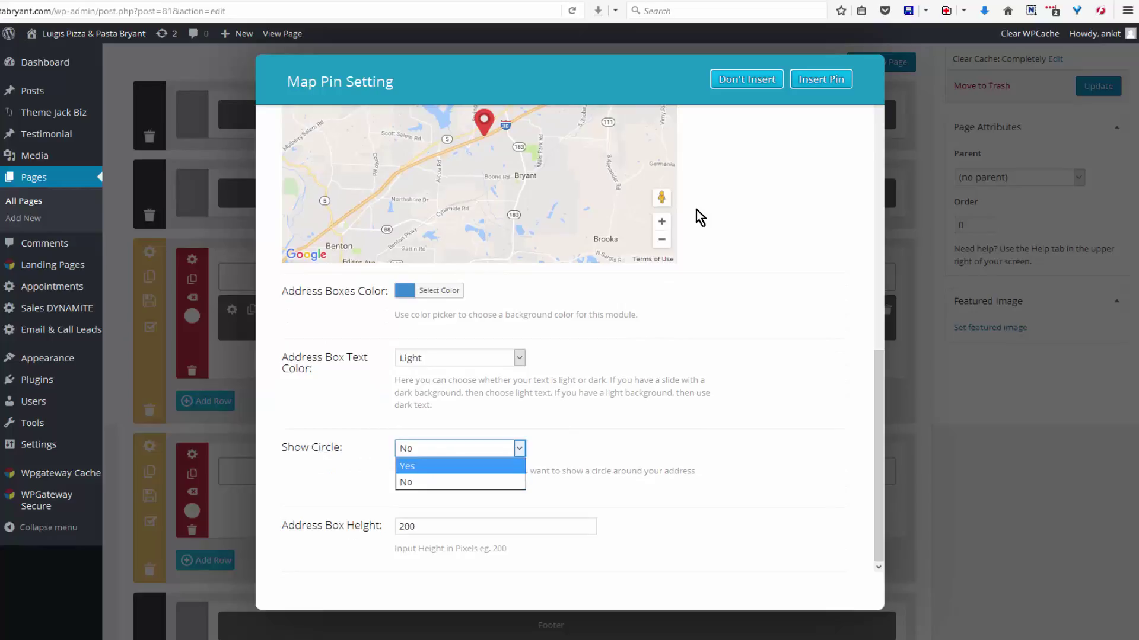
key(Return)
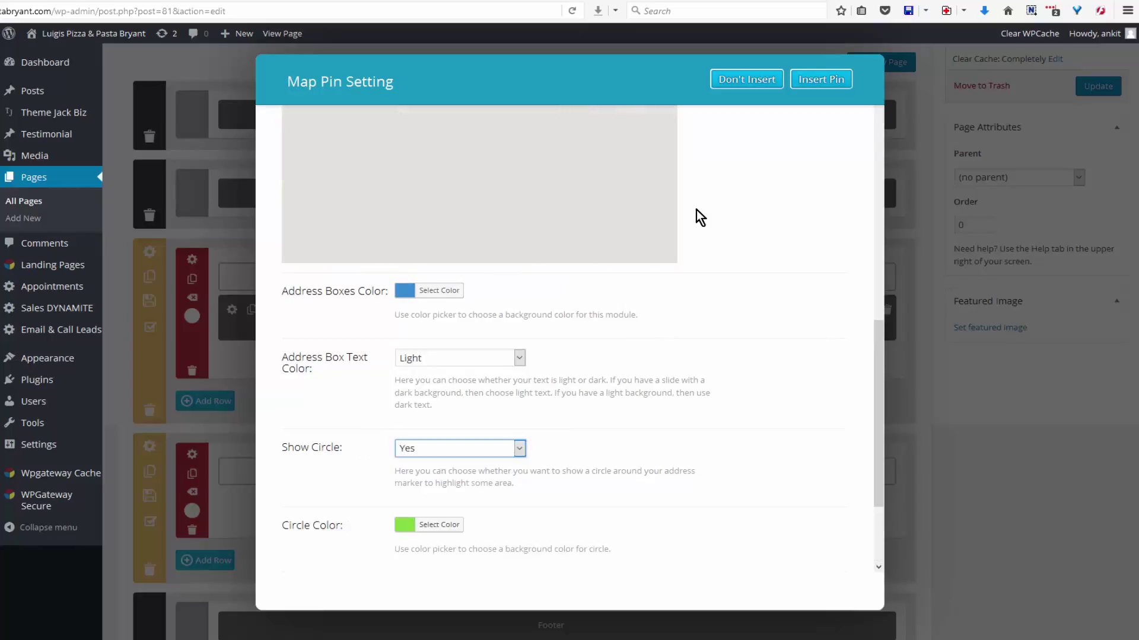
Step: Make the pin's circle white (#ffffff) with radius 20 and keep the pin settings
scroll(700, 217, down, 3)
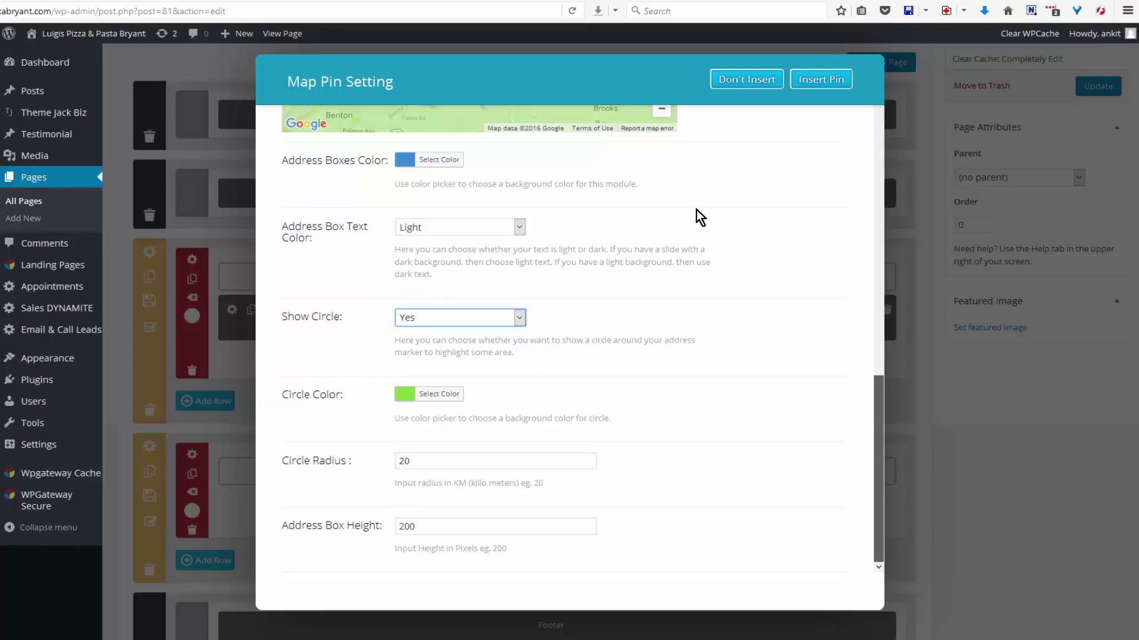
key(Tab)
key(Return)
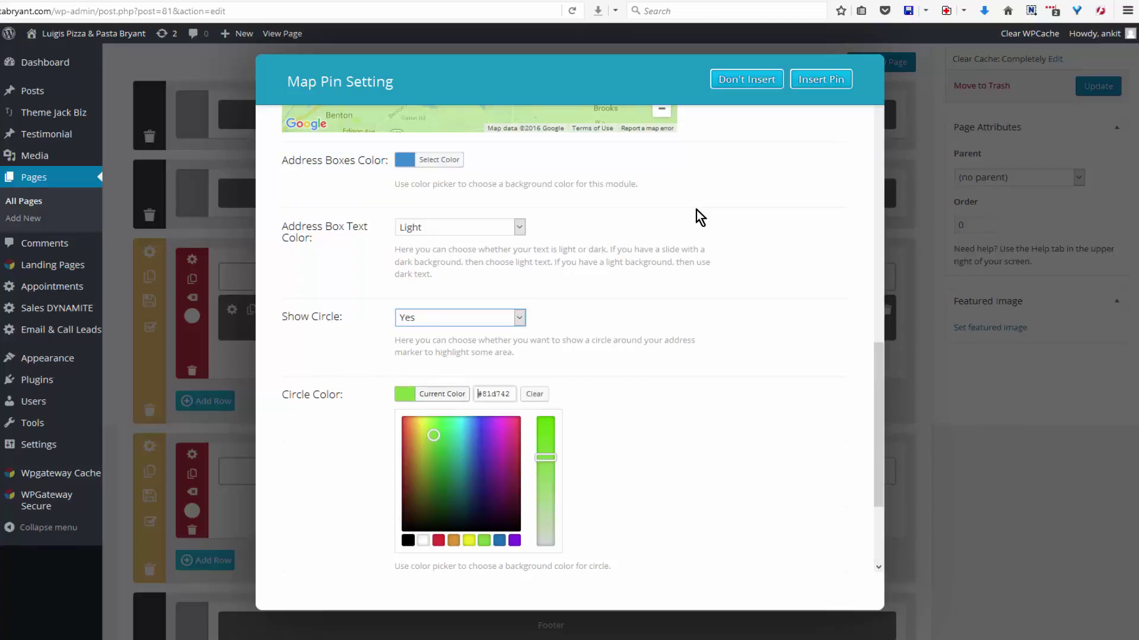
key(Tab)
key(Tab)
key(Tab)
key(Tab)
key(Tab)
key(Return)
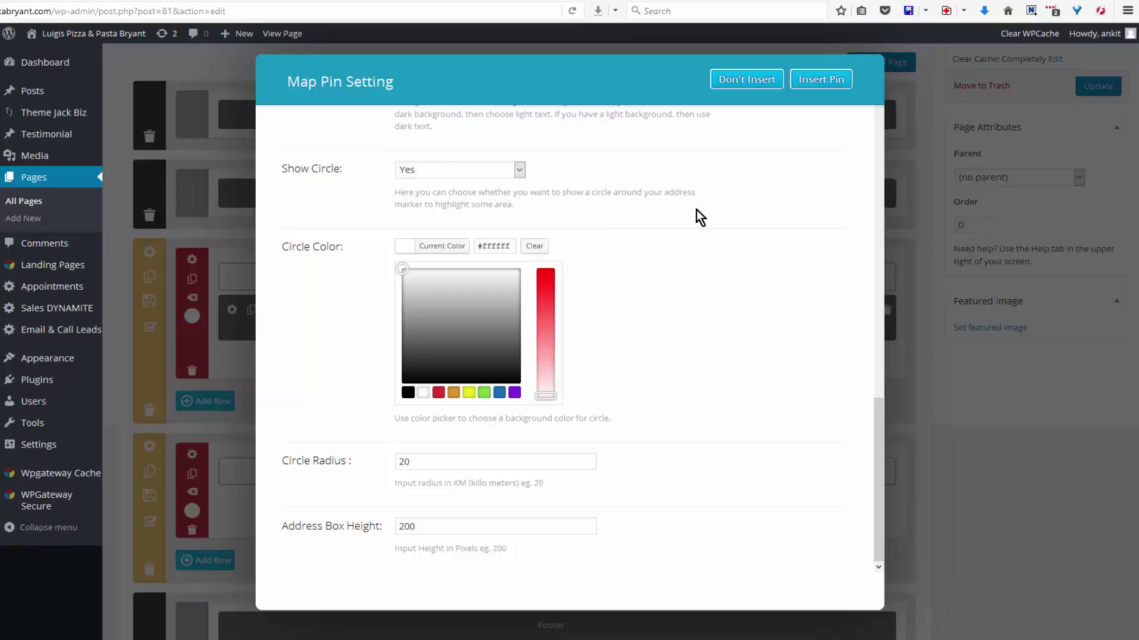
drag(399, 527, 405, 526)
drag(878, 474, 878, 190)
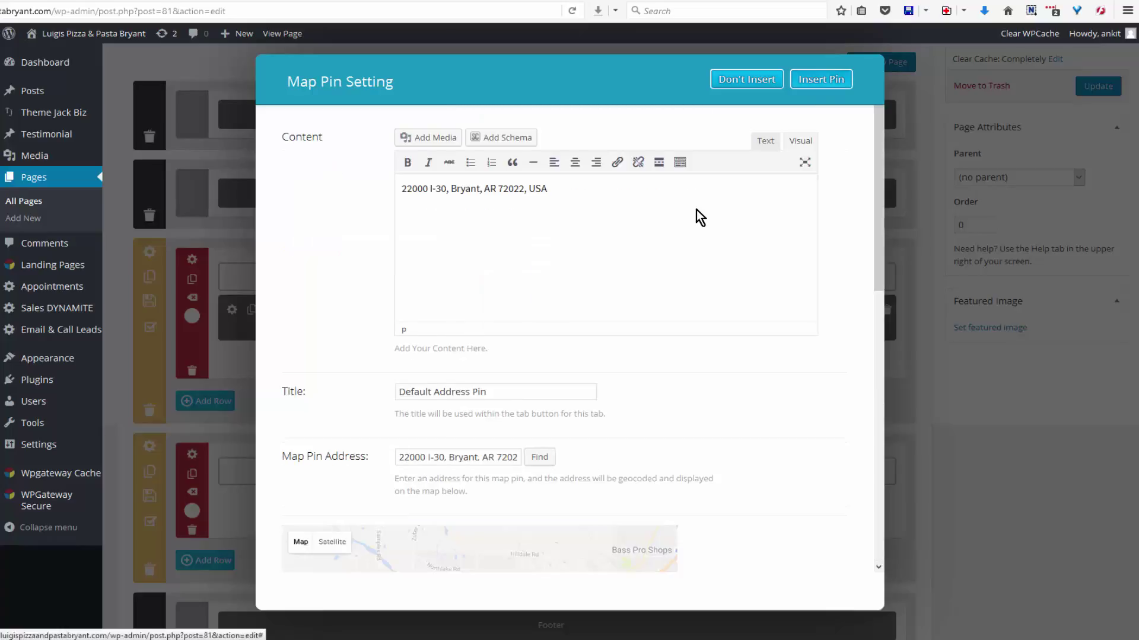
key(Return)
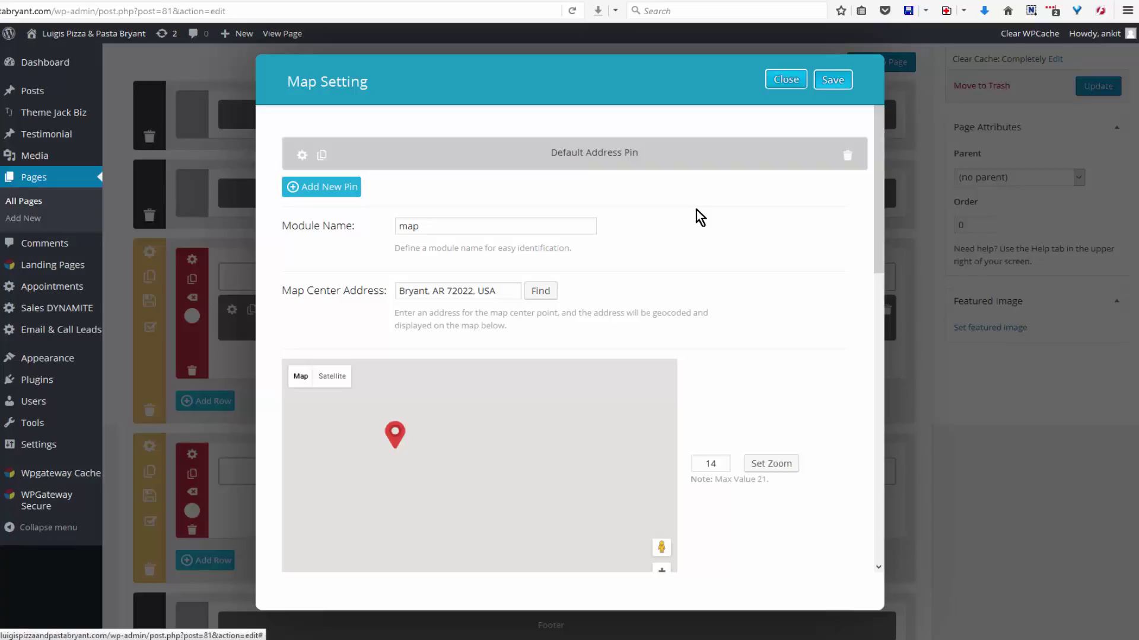
Step: Save the map module into the Contact Us page layout and check the new map row
key(Return)
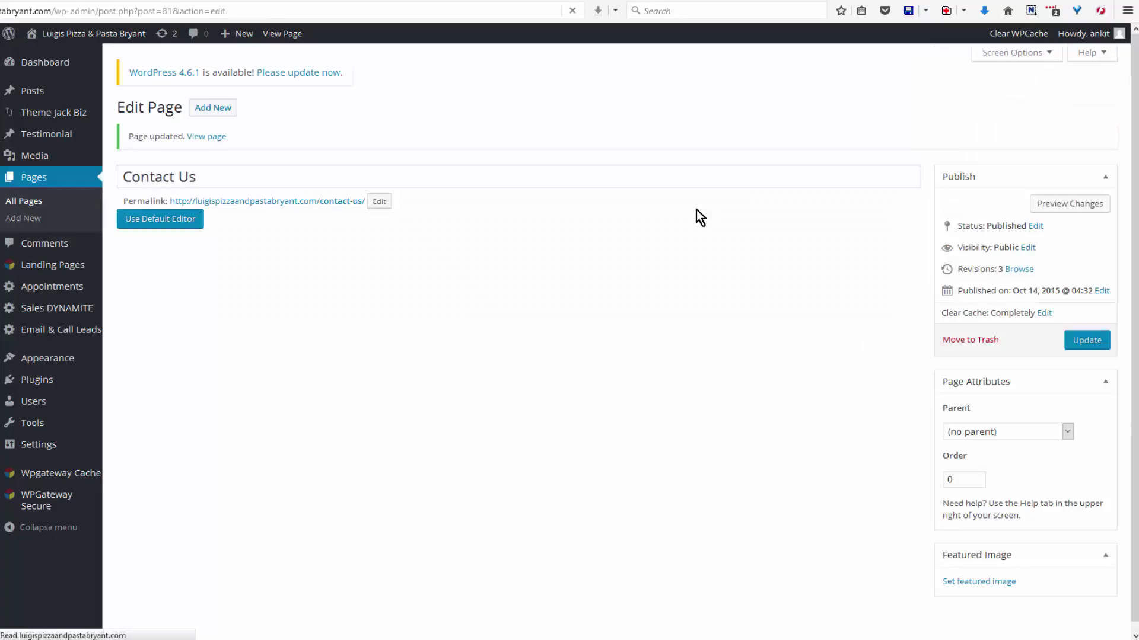
scroll(699, 218, down, 3)
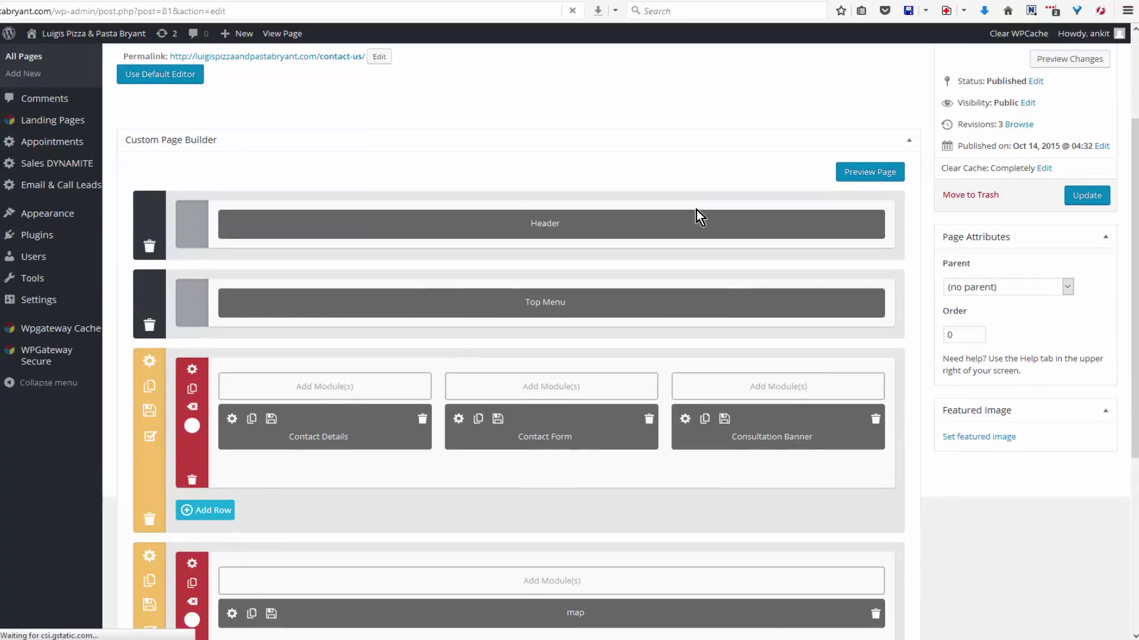
scroll(699, 218, up, 2)
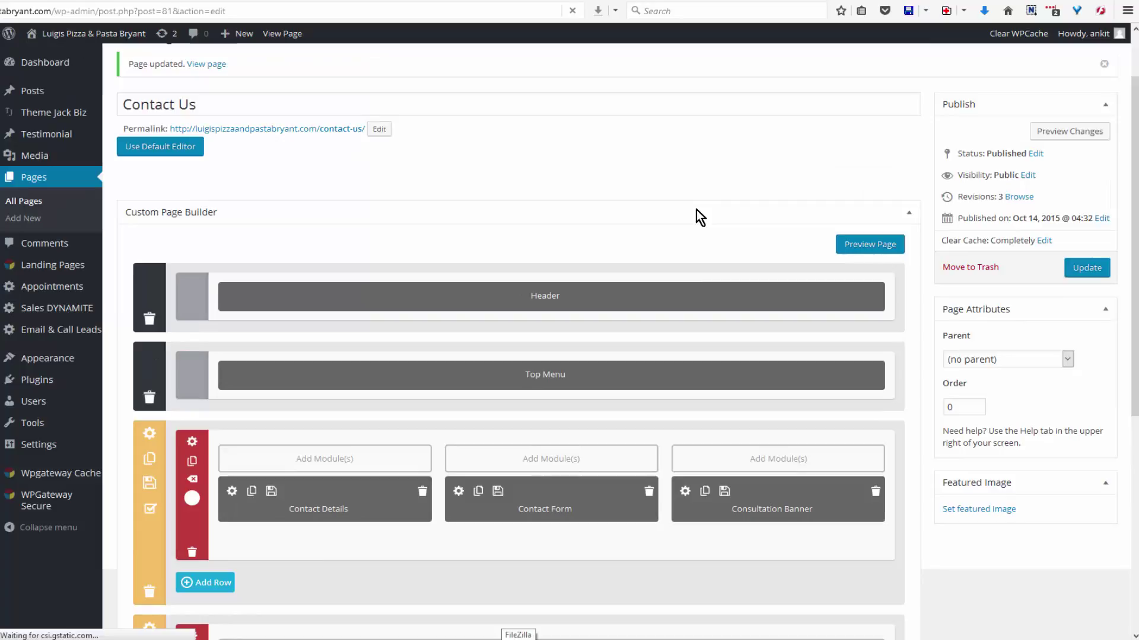
scroll(699, 218, down, 3)
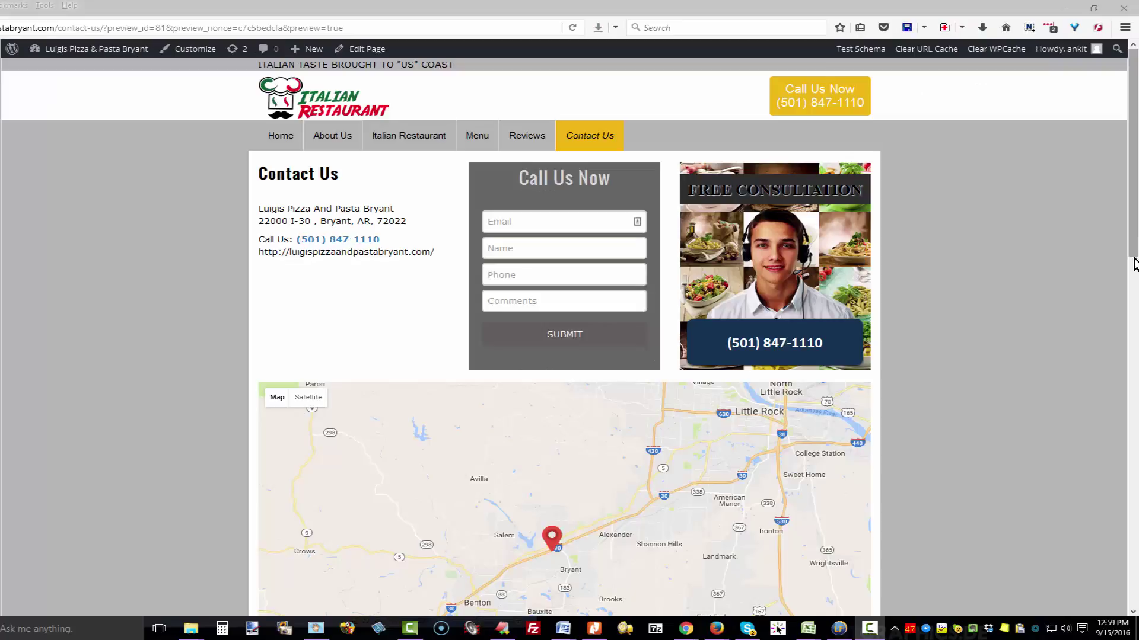
Step: In the Contact Us preview, finish the start address with '03' and load driving directions to the restaurant
scroll(1096, 293, down, 1)
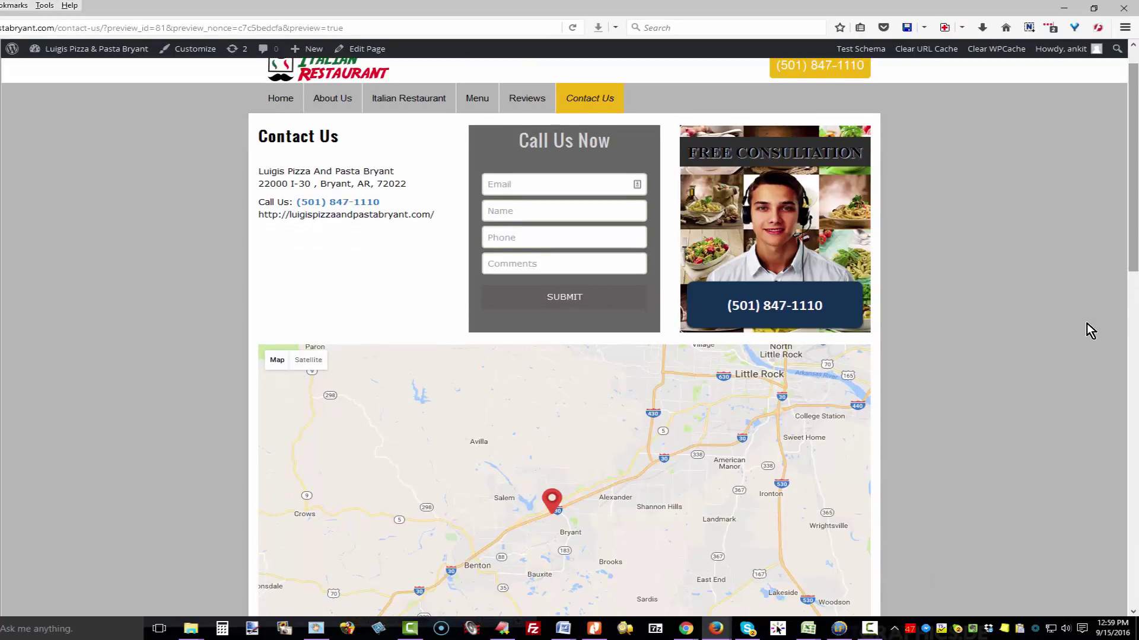
scroll(1087, 323, down, 4)
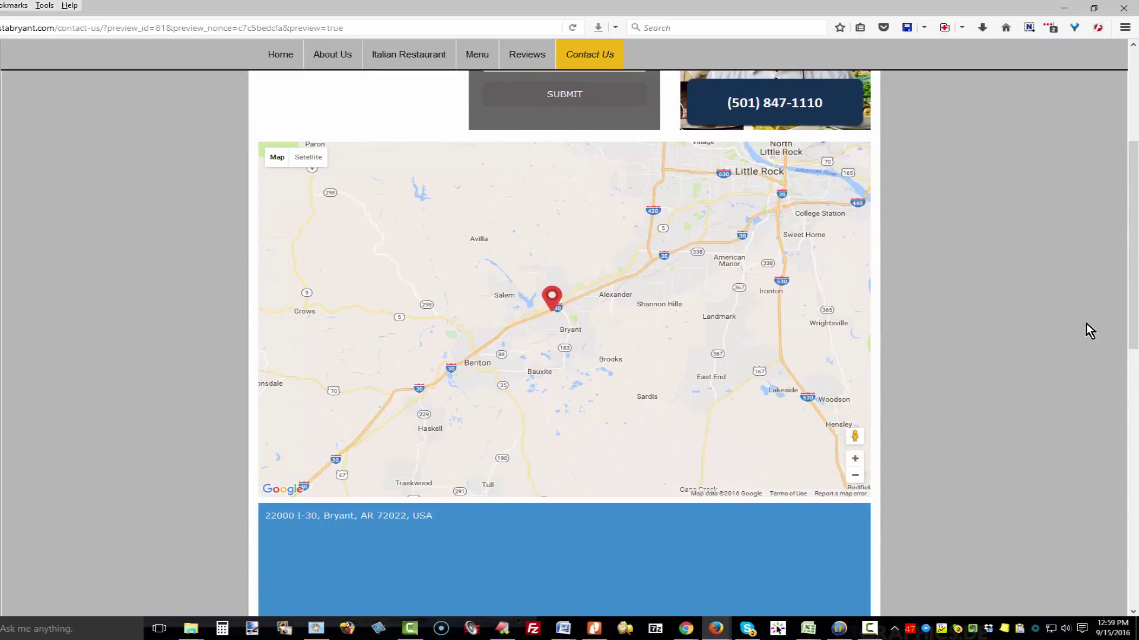
scroll(1078, 331, down, 2)
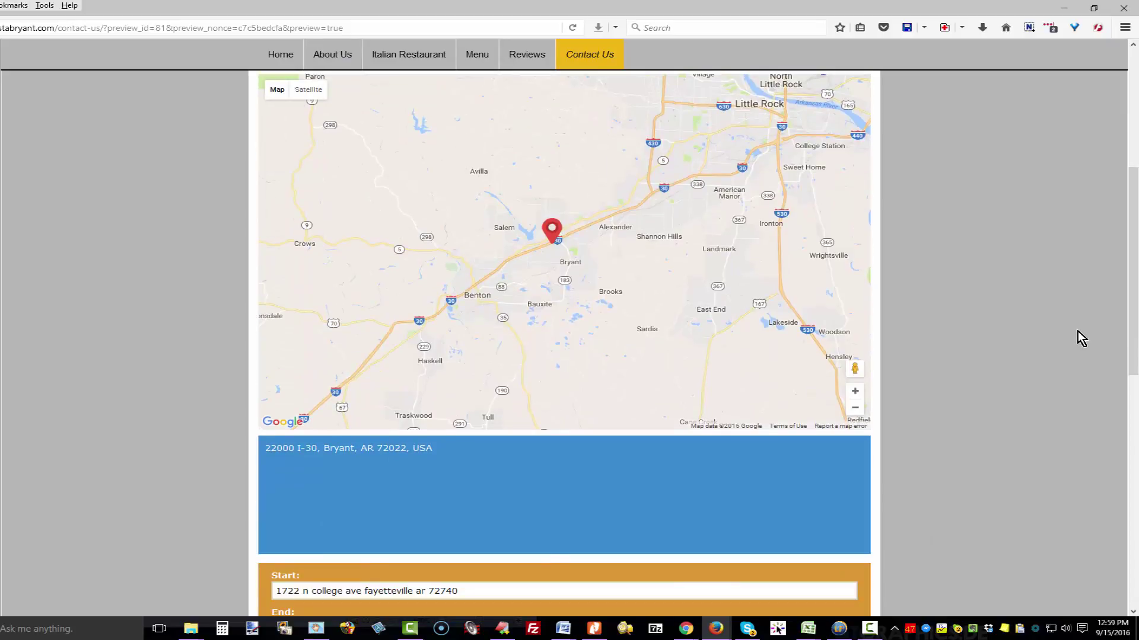
scroll(1076, 331, down, 2)
scroll(1077, 329, down, 2)
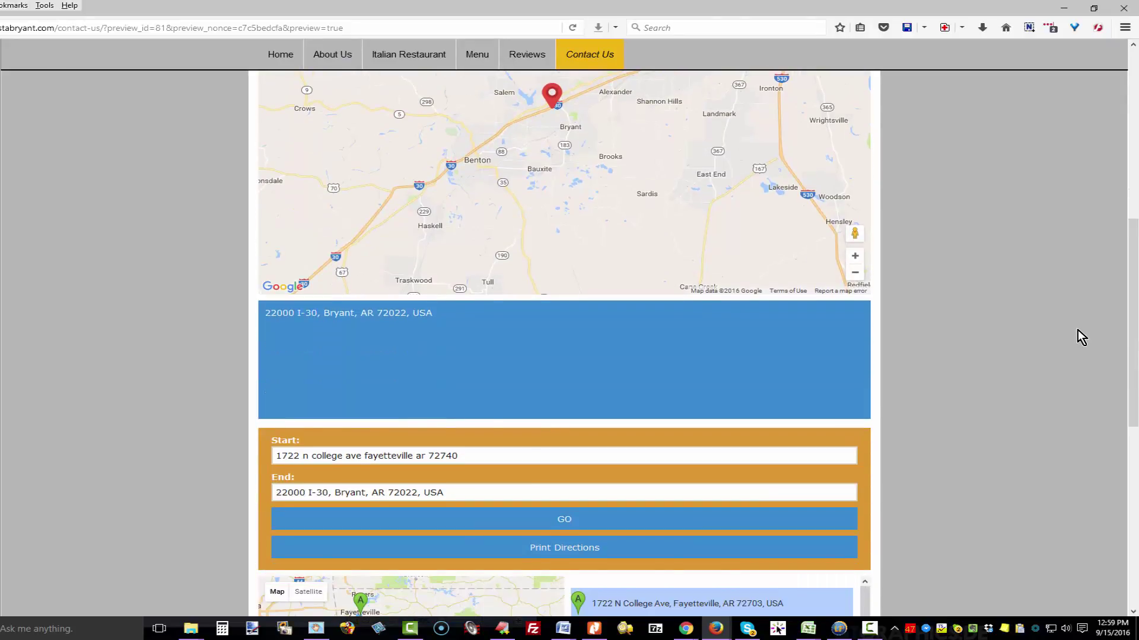
scroll(1077, 330, down, 2)
scroll(1077, 330, down, 4)
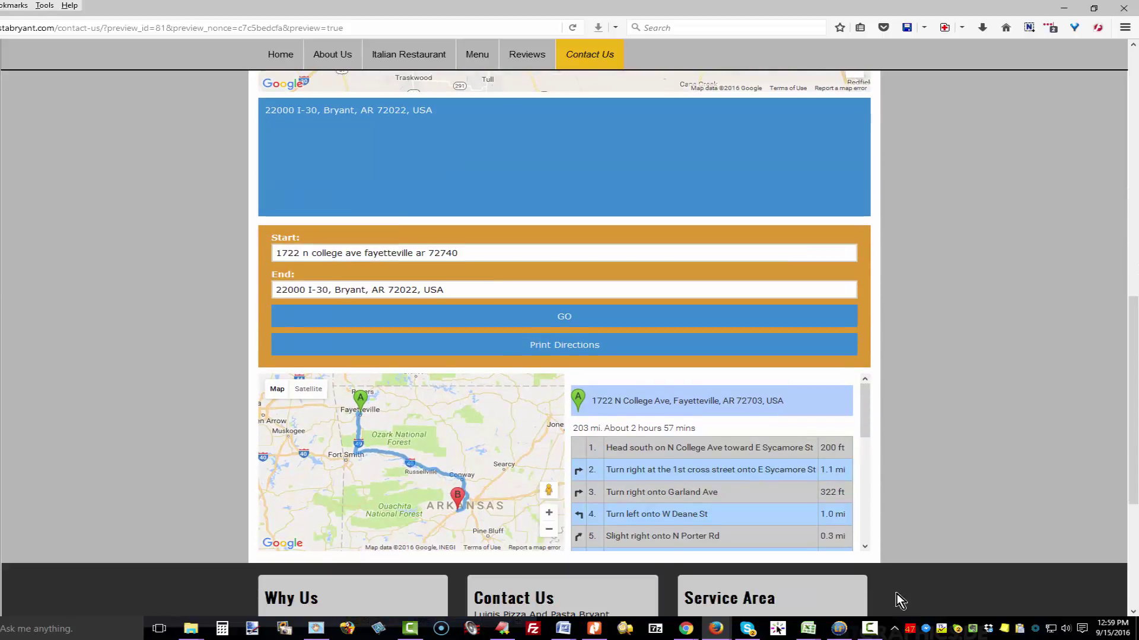
text(03)
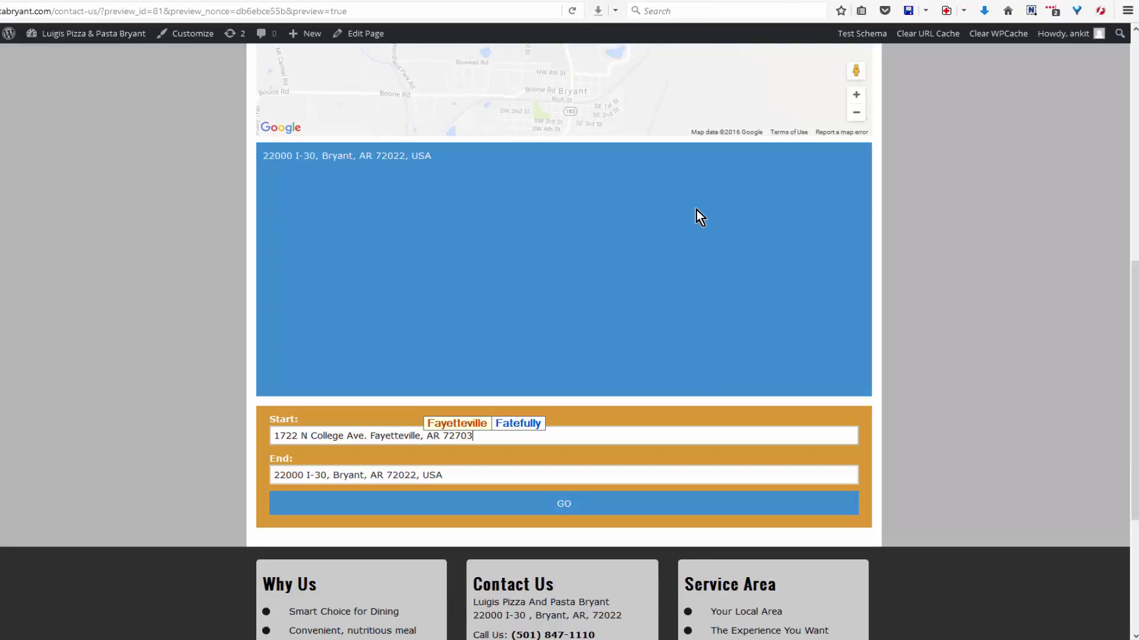
key(Return)
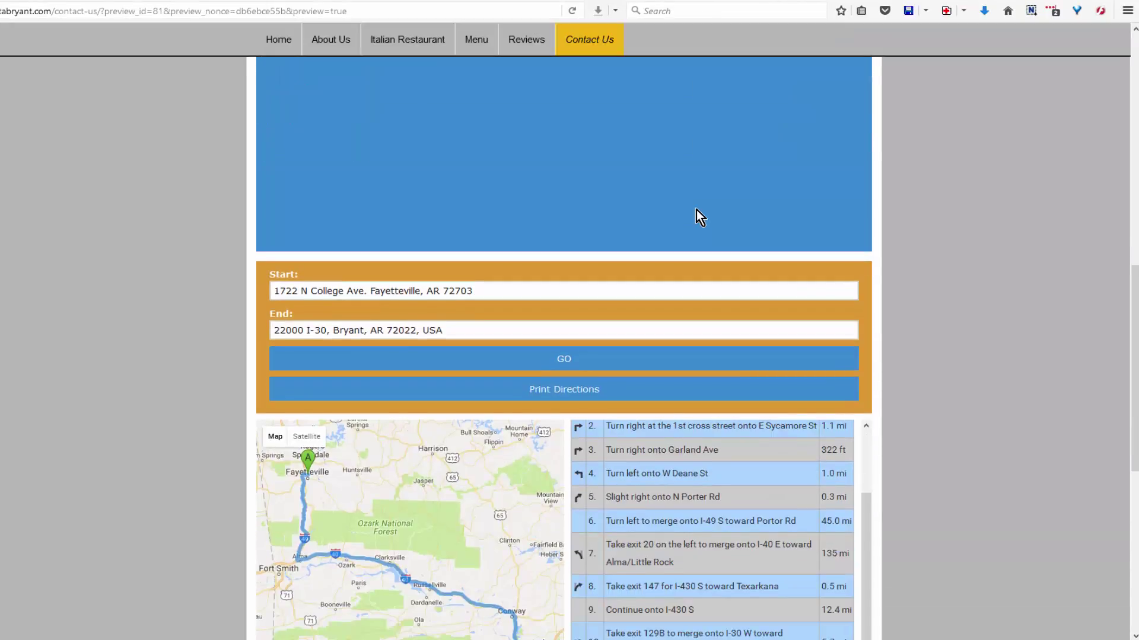
scroll(701, 217, down, 3)
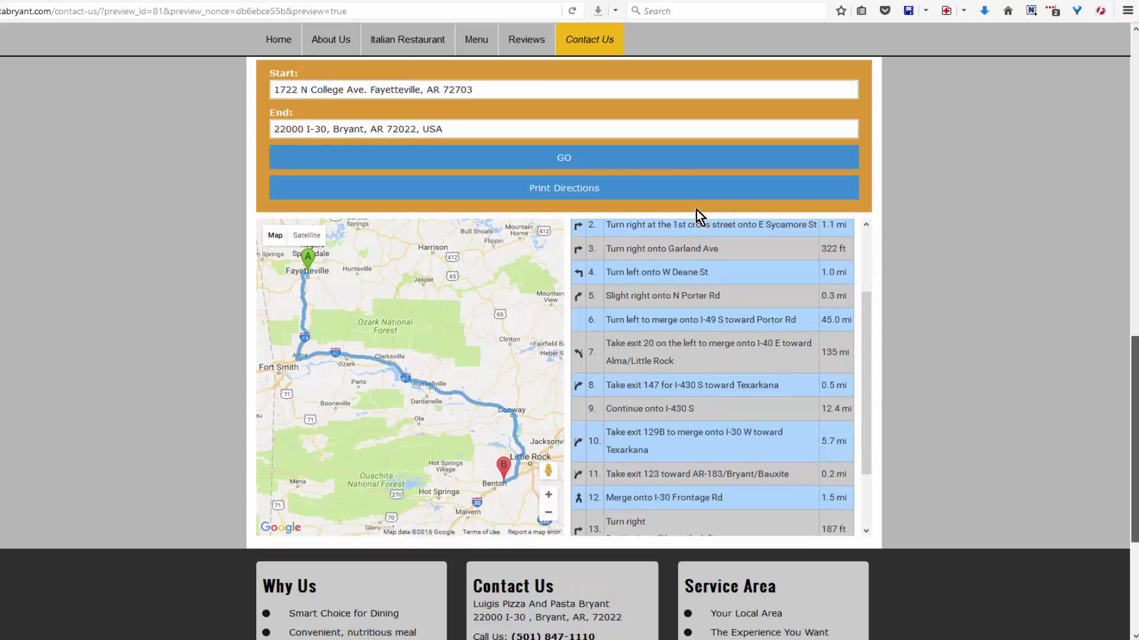